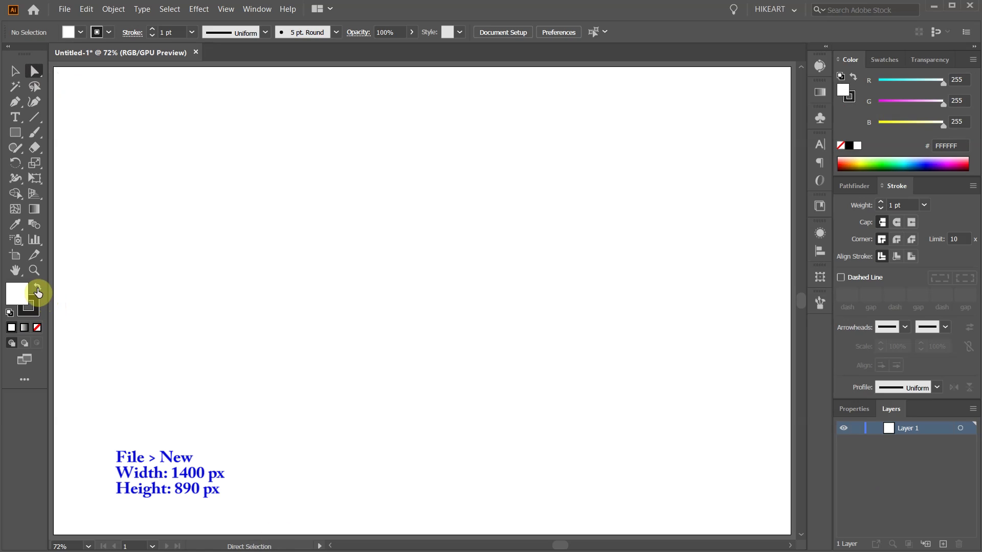
- Swap the fill and stroke colours in the new 1400 × 890 px document
{"action": "left_click", "coordinate": [38, 287]}
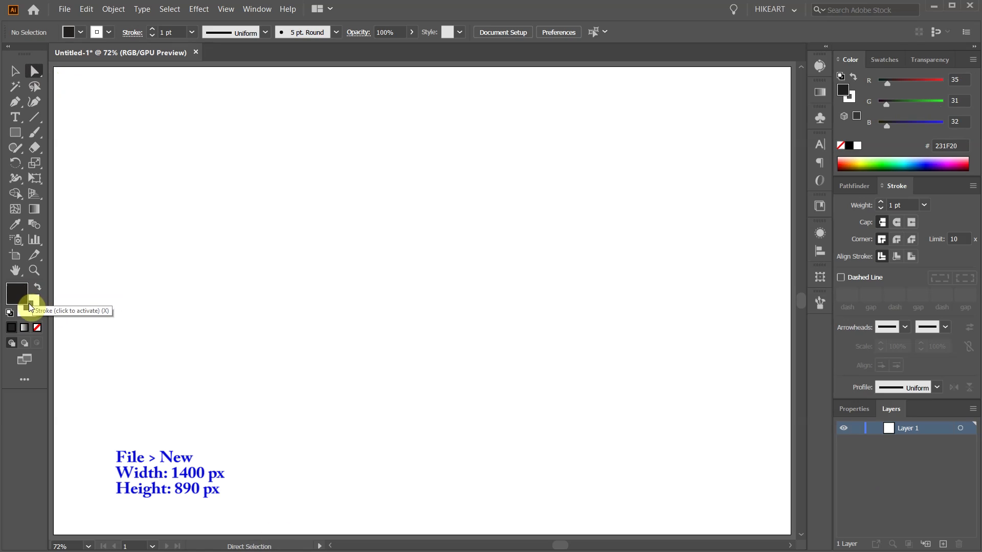
- Set the stroke to None and make the dark gray fill active
{"action": "left_click", "coordinate": [32, 309]}
{"action": "left_click", "coordinate": [37, 328]}
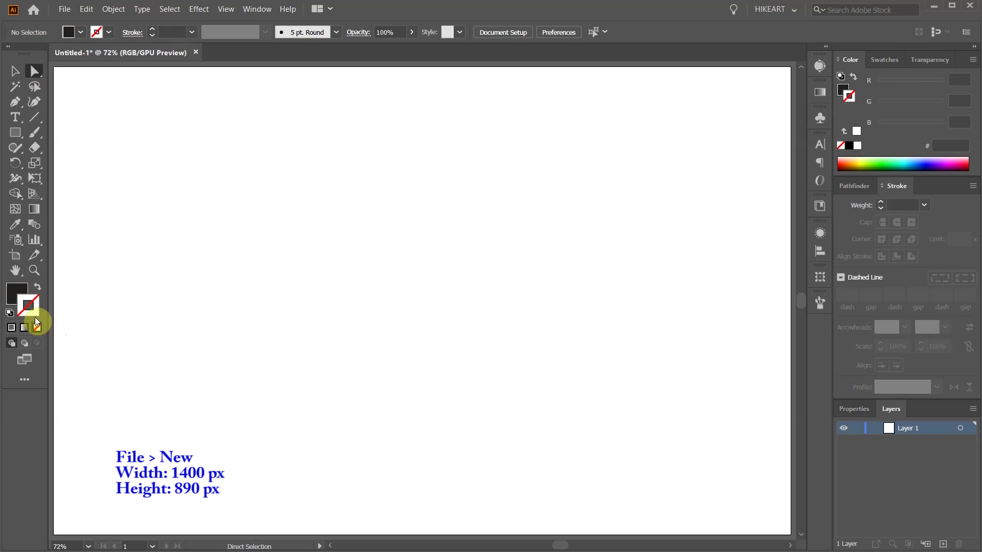
{"action": "left_click", "coordinate": [18, 291]}
- Draw a large dark rectangle, paste a copy behind it, and make the front copy outline-only
{"action": "key", "text": "m"}
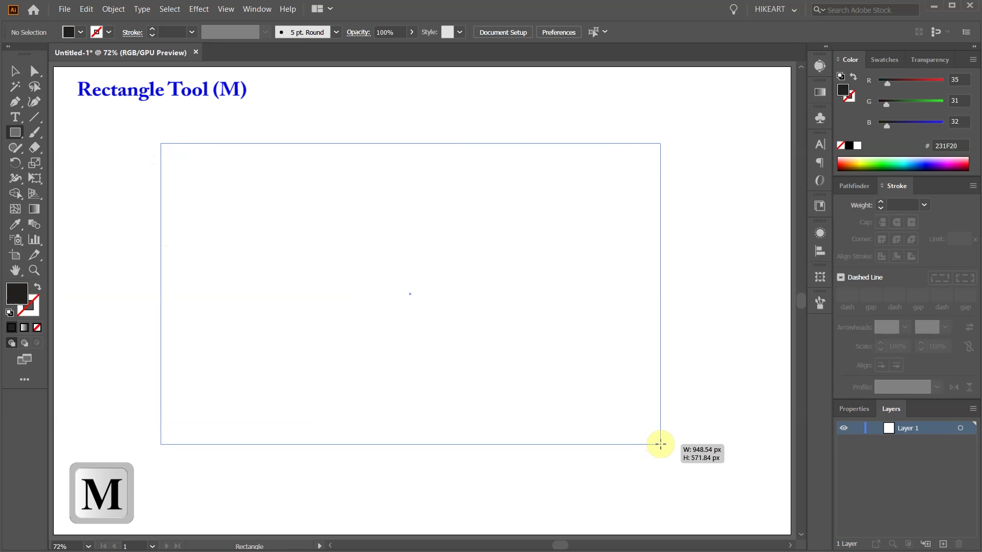
{"action": "left_click_drag", "start_coordinate": [160, 143], "coordinate": [666, 442]}
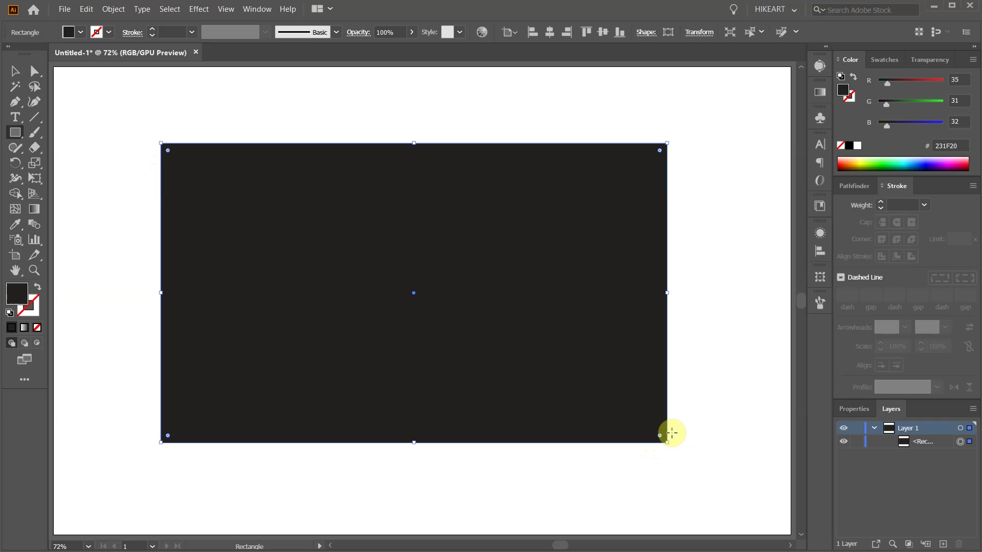
{"action": "key", "text": "ctrl+c"}
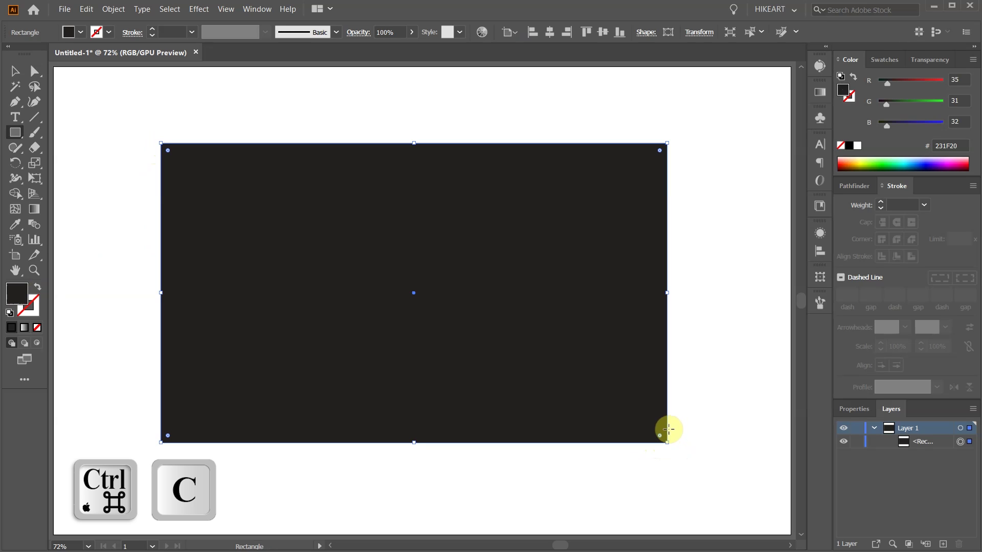
{"action": "key", "text": "ctrl+b"}
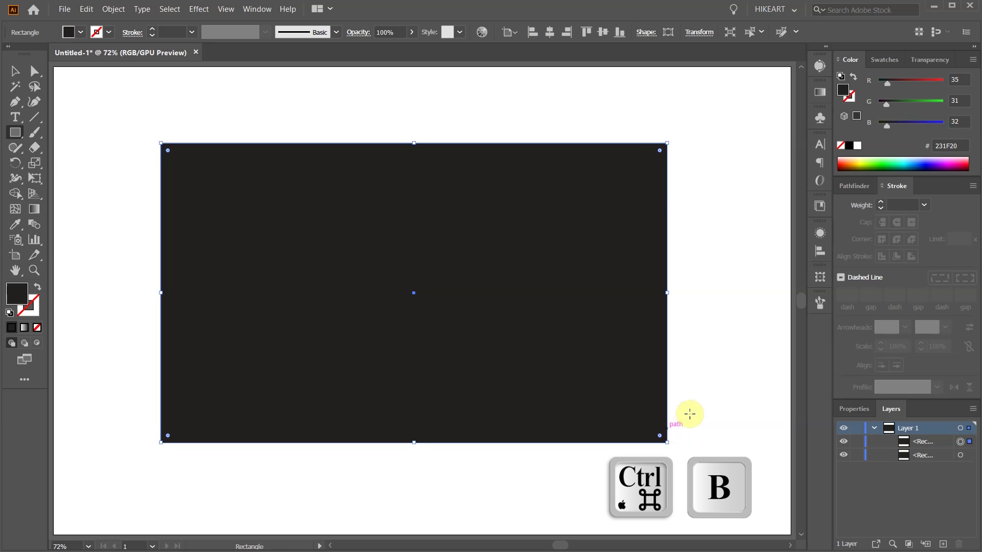
{"action": "left_click", "coordinate": [35, 291]}
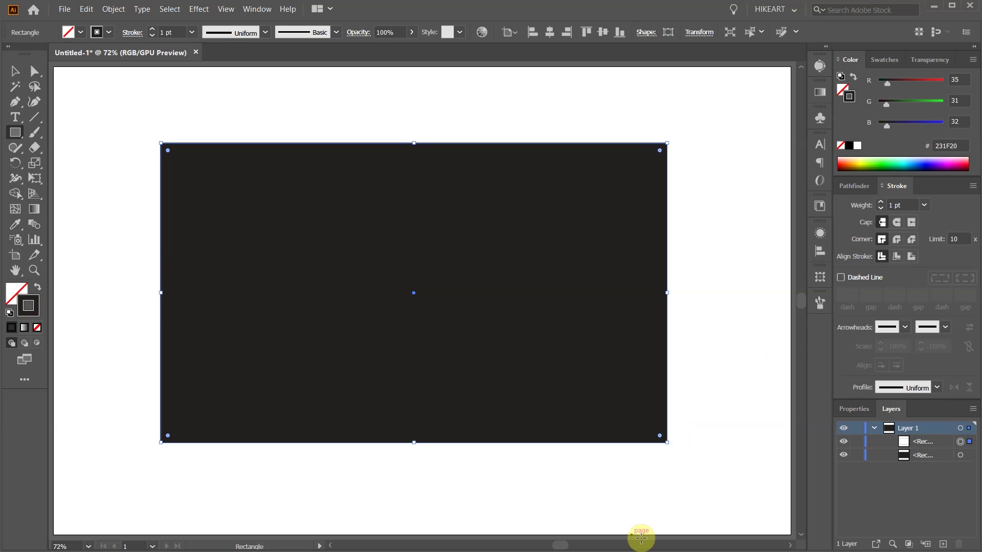
- Lock and hide the bottom Rectangle in the Layers panel
{"action": "left_click", "coordinate": [854, 456]}
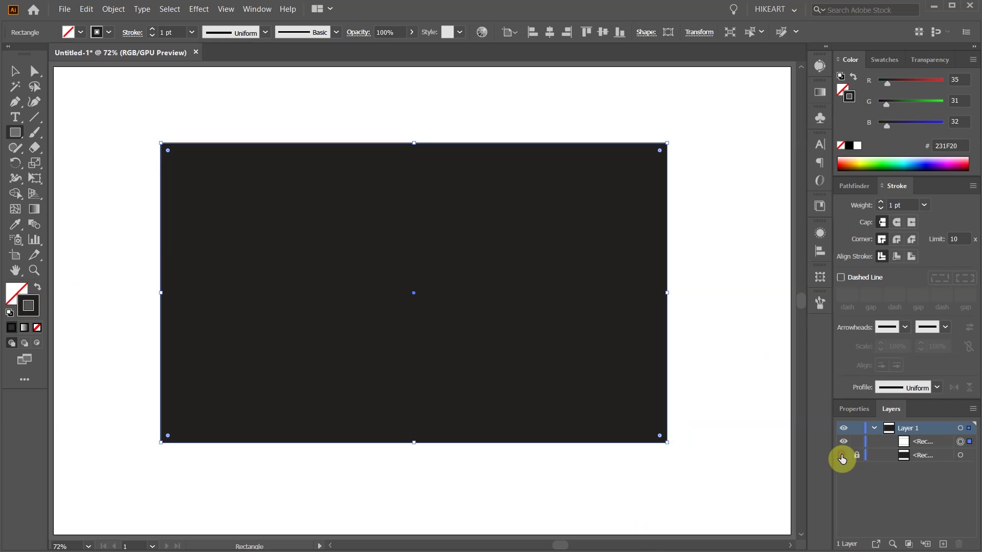
{"action": "left_click", "coordinate": [841, 457]}
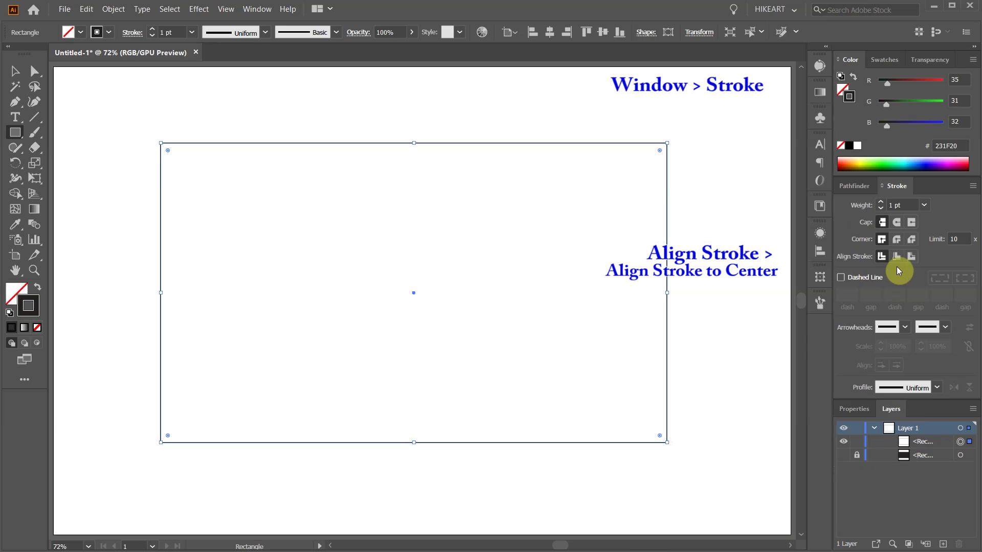
- Raise the front rectangle's stroke weight to 100 pt
{"action": "left_click", "coordinate": [881, 203]}
{"action": "left_click", "coordinate": [882, 202]}
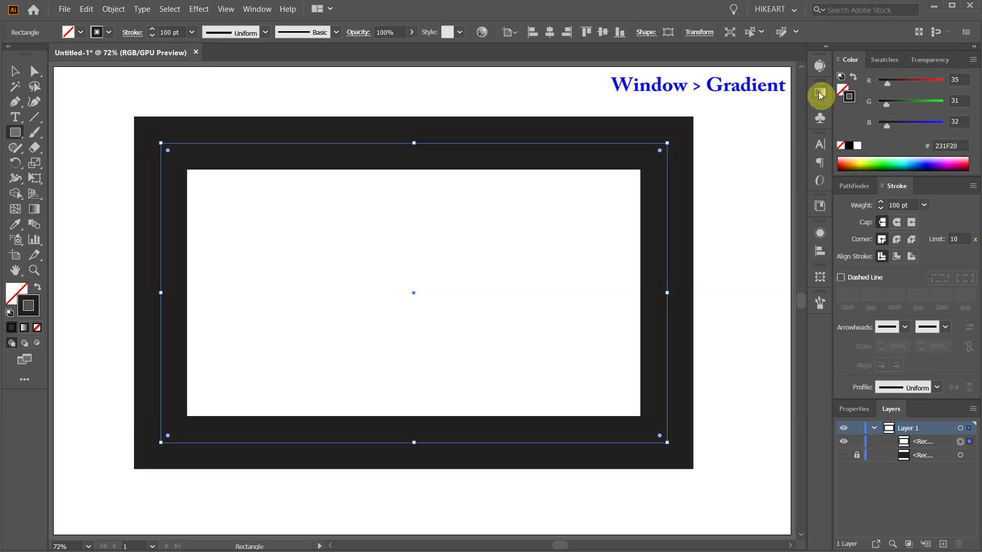
{"action": "left_click", "coordinate": [256, 9]}
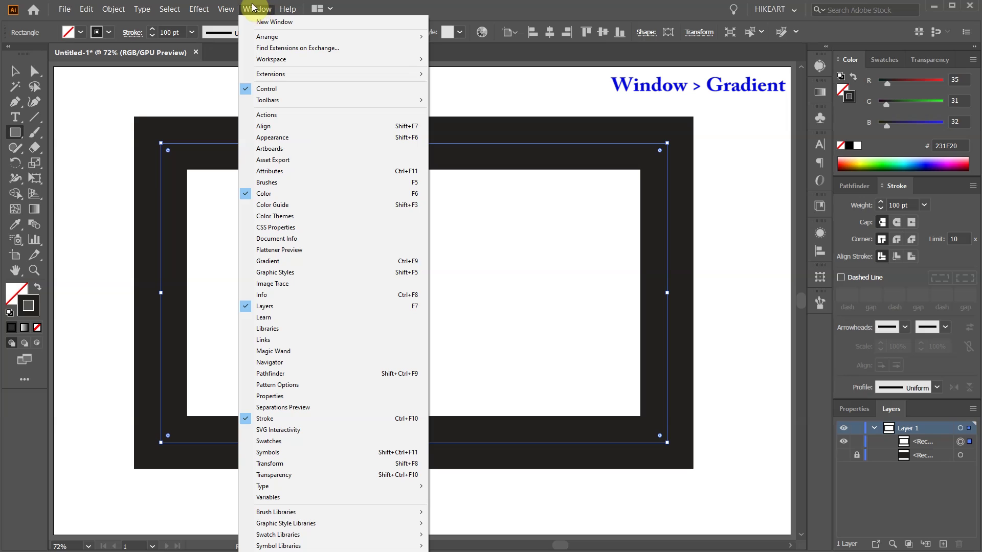
- Apply the White, Black gradient across the width of the thick stroke
{"action": "left_click", "coordinate": [265, 261]}
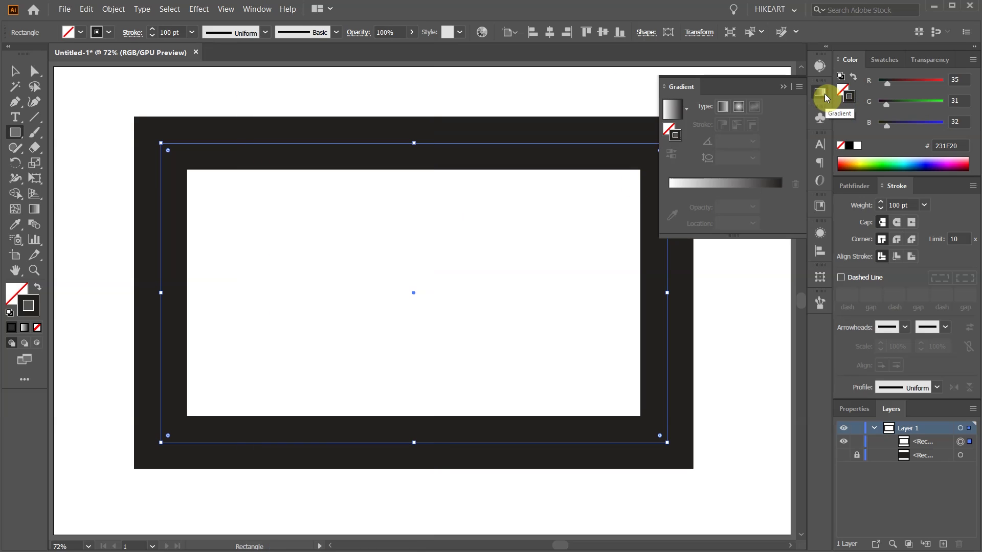
{"action": "left_click", "coordinate": [687, 109]}
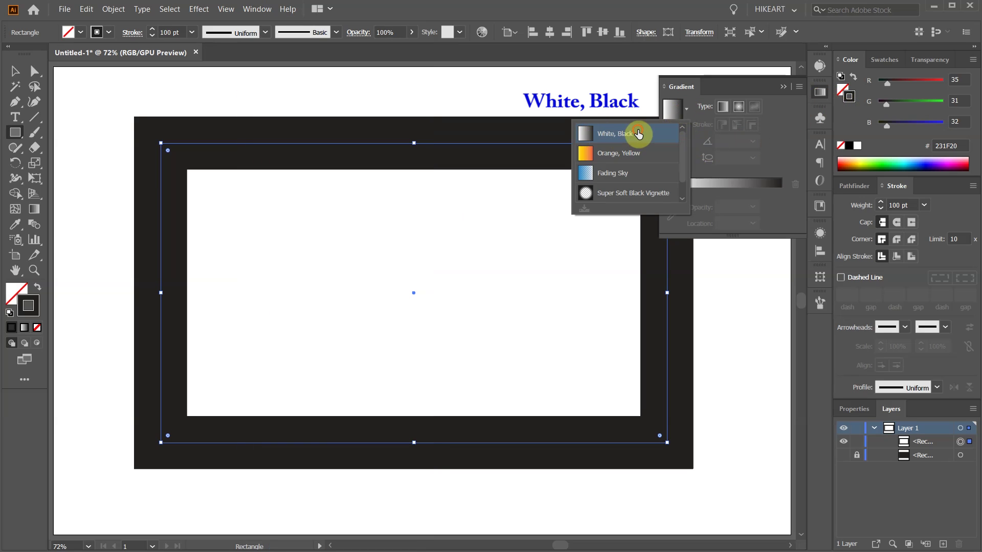
{"action": "left_click", "coordinate": [638, 134]}
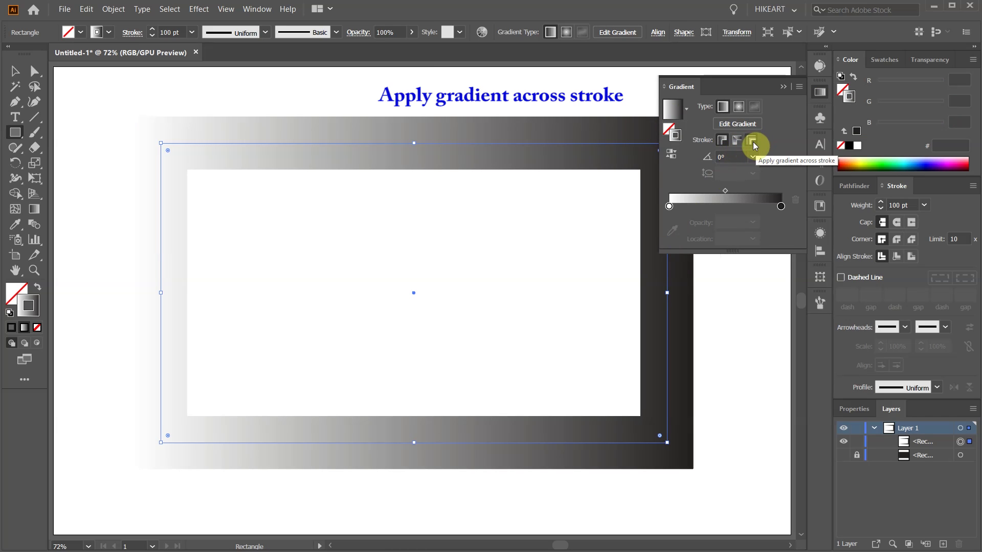
{"action": "left_click", "coordinate": [752, 141]}
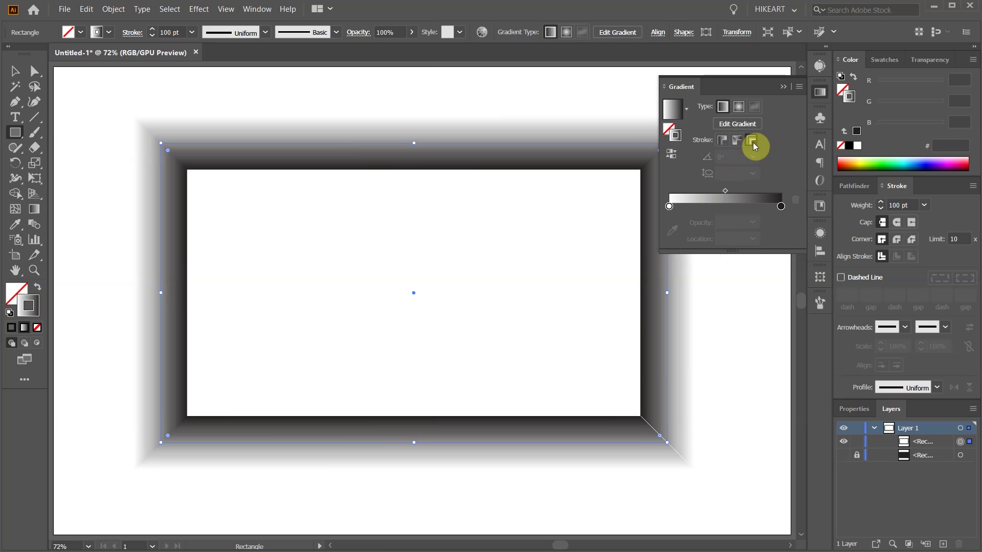
{"action": "left_click", "coordinate": [886, 62]}
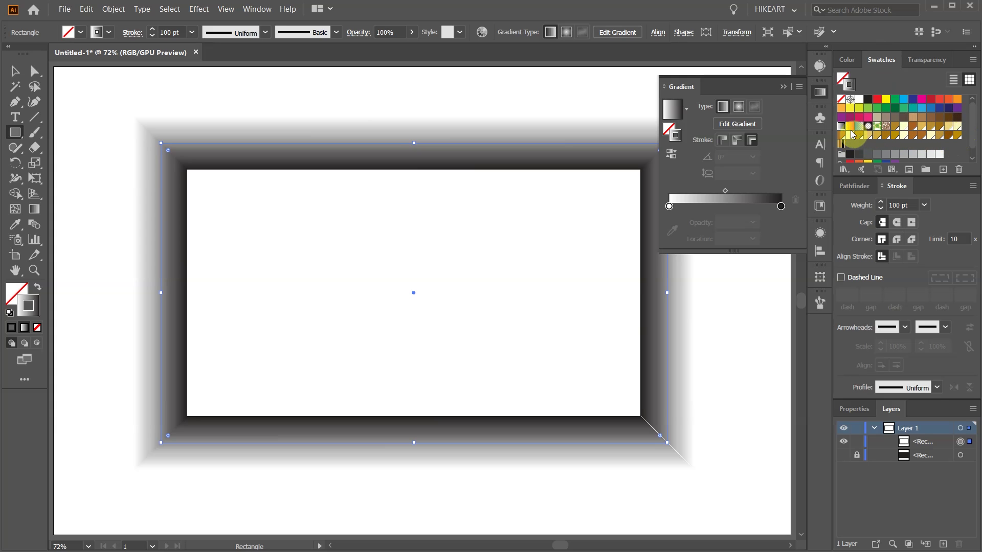
- Drag gold swatches onto the gradient slider to make its stops gold
{"action": "left_click", "coordinate": [819, 205]}
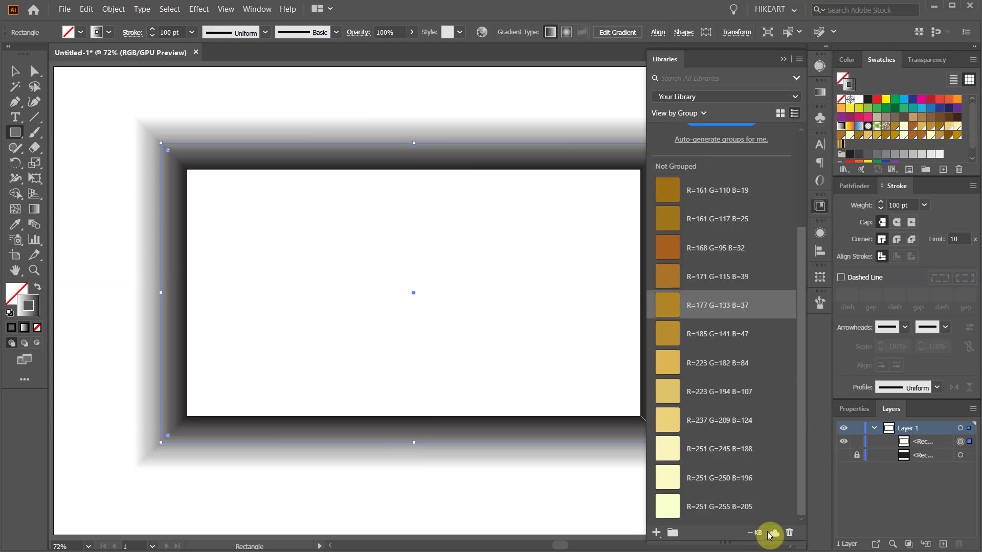
{"action": "left_click", "coordinate": [819, 94]}
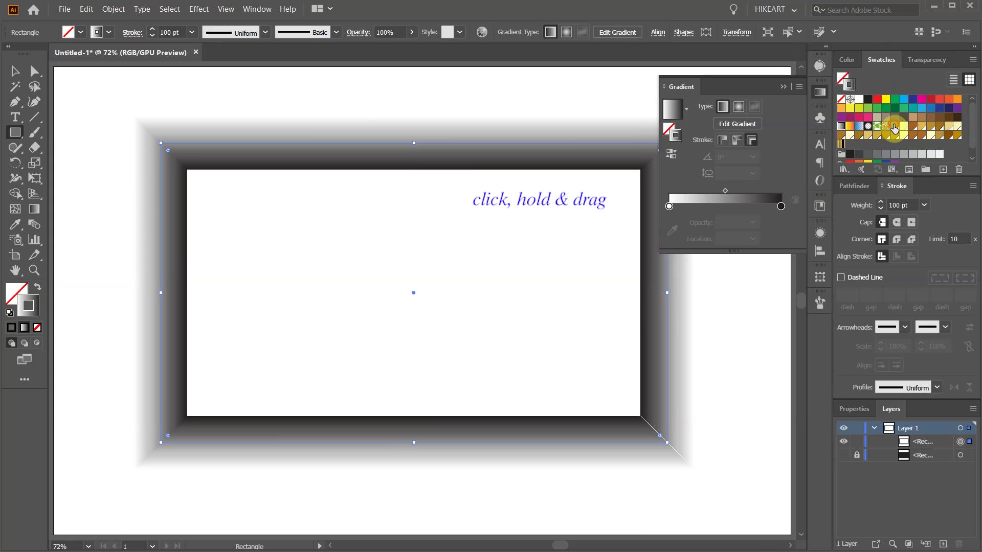
{"action": "left_click_drag", "start_coordinate": [893, 128], "coordinate": [692, 203]}
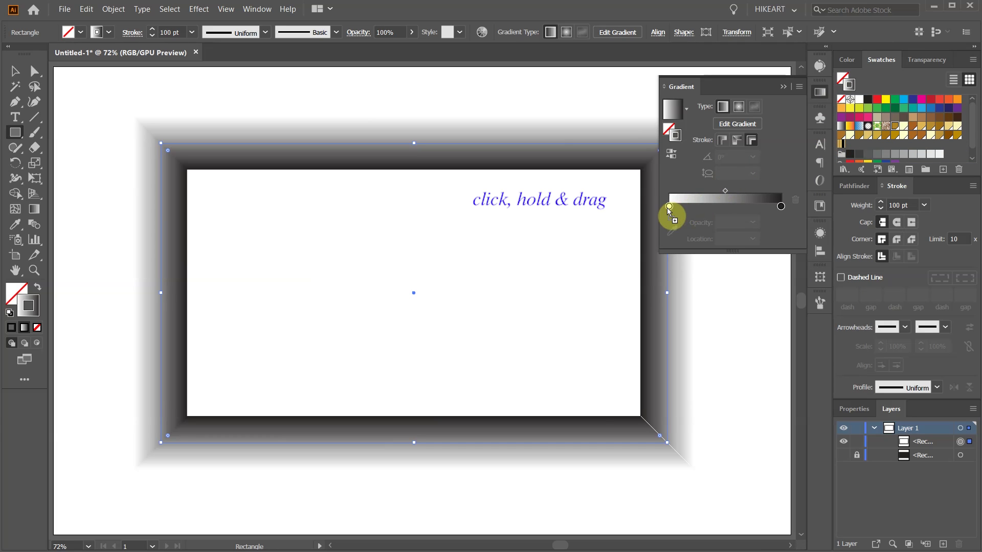
{"action": "left_click_drag", "start_coordinate": [666, 208], "coordinate": [693, 207]}
{"action": "mouse_move", "coordinate": [894, 146]}
{"action": "left_mouse_down"}
{"action": "mouse_move", "coordinate": [700, 207]}
{"action": "mouse_move", "coordinate": [718, 206]}
{"action": "left_mouse_up"}
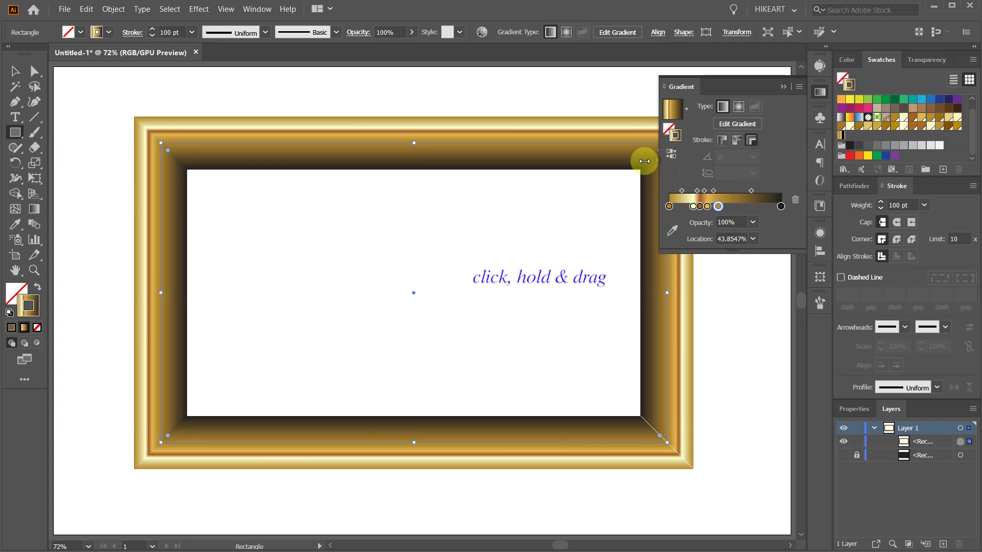
- Widen the gradient slider and shift the gold stops toward its left end
{"action": "left_click_drag", "start_coordinate": [657, 159], "coordinate": [121, 170]}
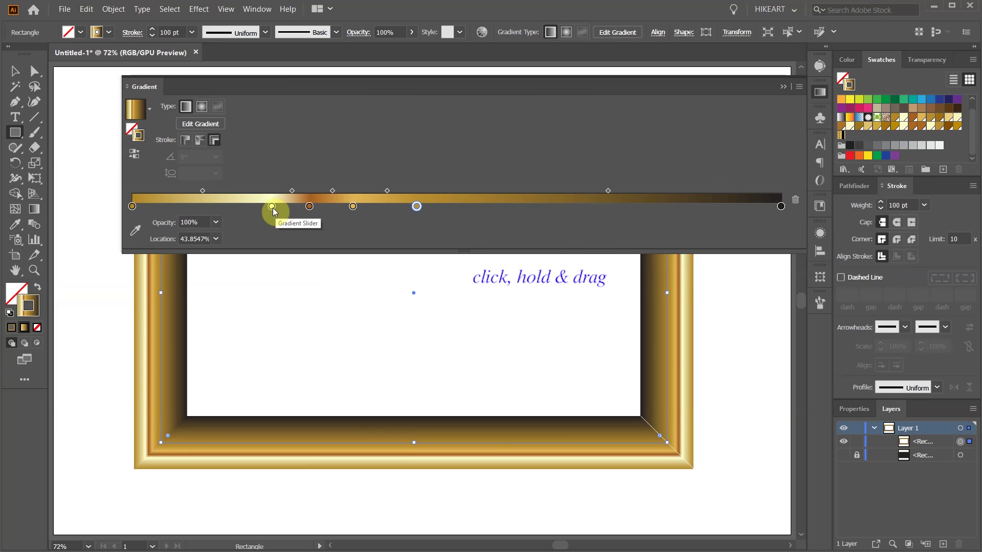
{"action": "left_click_drag", "start_coordinate": [131, 207], "coordinate": [151, 207]}
{"action": "left_click_drag", "start_coordinate": [272, 206], "coordinate": [184, 206]}
{"action": "left_click_drag", "start_coordinate": [310, 206], "coordinate": [222, 206]}
{"action": "left_click_drag", "start_coordinate": [353, 207], "coordinate": [235, 206]}
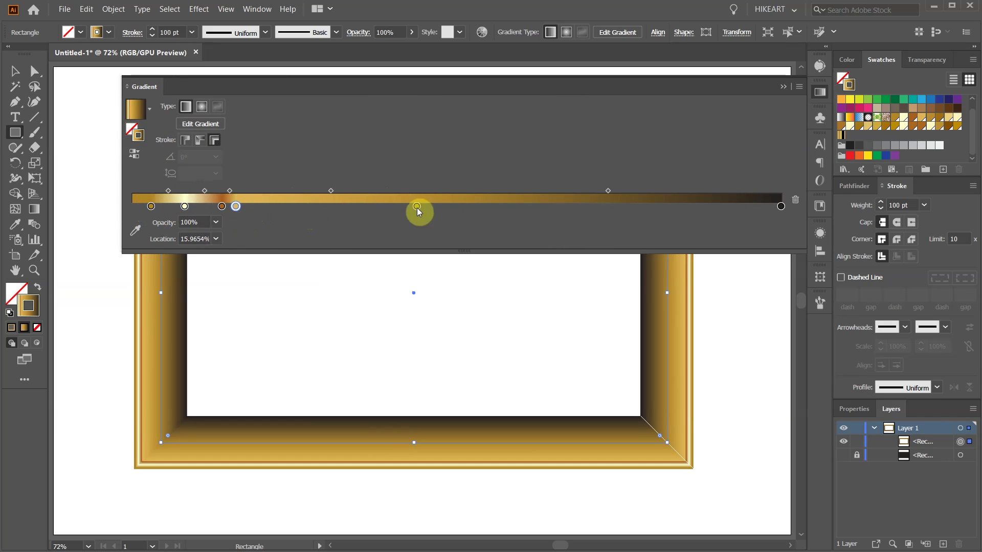
{"action": "left_click_drag", "start_coordinate": [417, 207], "coordinate": [258, 206]}
- Add more gold, brown and black colour stops along the gradient
{"action": "mouse_move", "coordinate": [939, 119]}
{"action": "left_mouse_down"}
{"action": "mouse_move", "coordinate": [287, 207]}
{"action": "mouse_move", "coordinate": [370, 207]}
{"action": "left_mouse_up"}
{"action": "left_click_drag", "start_coordinate": [938, 119], "coordinate": [400, 212]}
{"action": "left_click", "coordinate": [395, 212]}
{"action": "left_click", "coordinate": [454, 212]}
{"action": "left_click", "coordinate": [514, 212]}
{"action": "left_click_drag", "start_coordinate": [850, 146], "coordinate": [530, 207]}
{"action": "left_click_drag", "start_coordinate": [850, 144], "coordinate": [611, 207]}
{"action": "left_click", "coordinate": [741, 212]}
{"action": "left_click", "coordinate": [782, 208]}
{"action": "left_click_drag", "start_coordinate": [909, 131], "coordinate": [688, 207]}
{"action": "left_click", "coordinate": [430, 206]}
- Reposition the stops to shape the black inner band of the gold gradient
{"action": "left_click_drag", "start_coordinate": [530, 206], "coordinate": [484, 207]}
{"action": "left_click_drag", "start_coordinate": [611, 207], "coordinate": [656, 206]}
{"action": "left_click_drag", "start_coordinate": [184, 206], "coordinate": [246, 206]}
{"action": "mouse_move", "coordinate": [315, 206]}
{"action": "left_mouse_down"}
{"action": "mouse_move", "coordinate": [285, 207]}
{"action": "mouse_move", "coordinate": [426, 206]}
{"action": "mouse_move", "coordinate": [373, 206]}
{"action": "left_mouse_up"}
{"action": "left_click_drag", "start_coordinate": [460, 207], "coordinate": [467, 207]}
{"action": "left_click", "coordinate": [743, 292]}
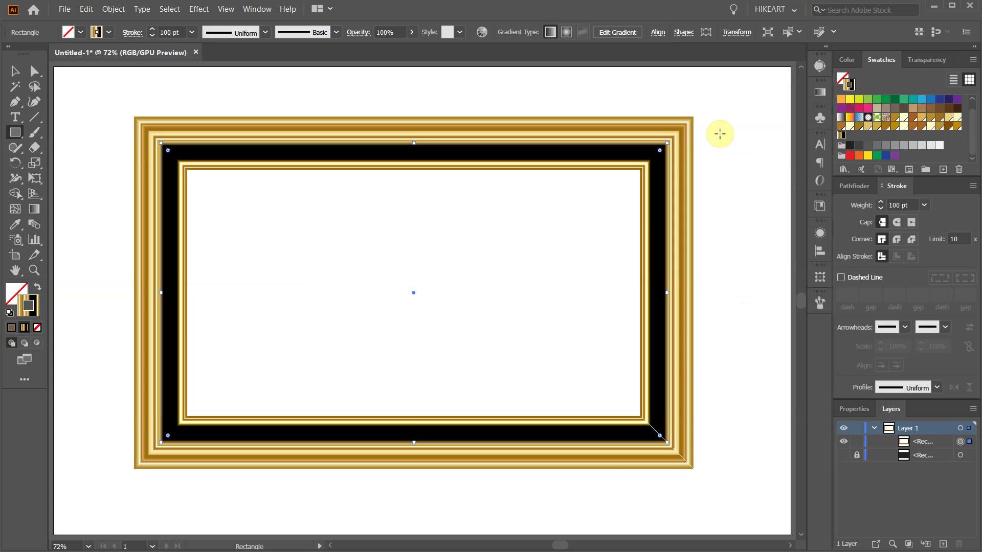
- Show, unlock and target the bottom rectangle, and switch to Draw Inside mode
{"action": "left_click", "coordinate": [843, 456]}
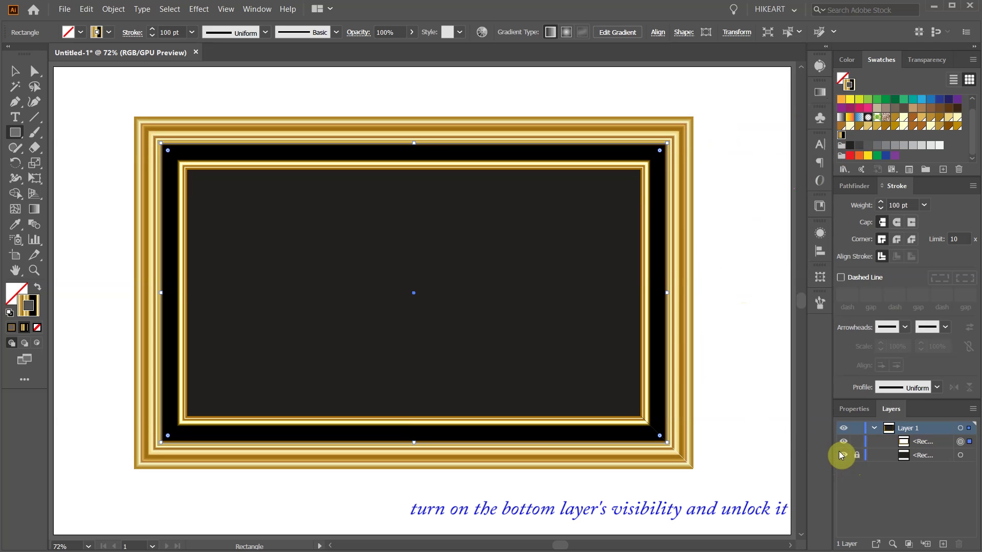
{"action": "left_click", "coordinate": [857, 455]}
{"action": "left_click", "coordinate": [961, 455]}
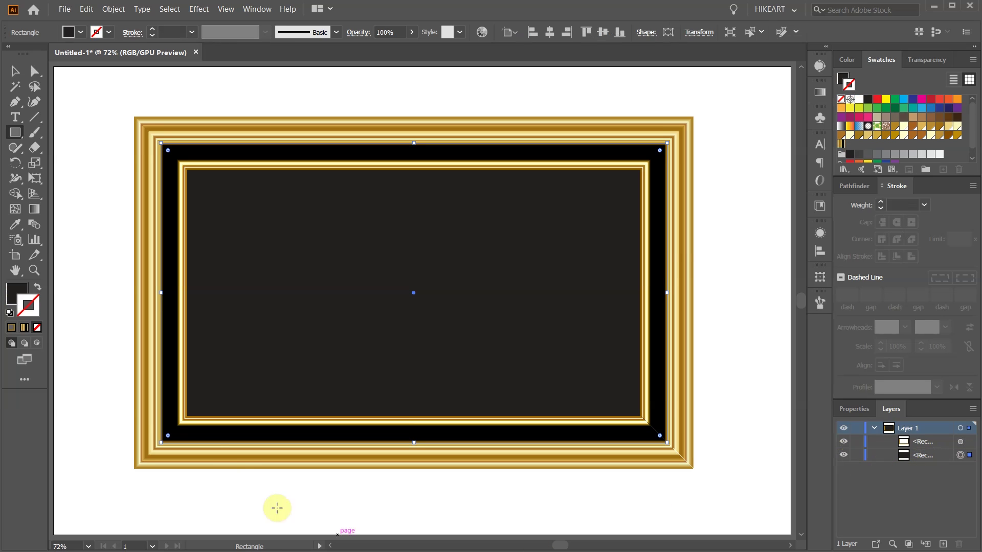
{"action": "left_click", "coordinate": [37, 346]}
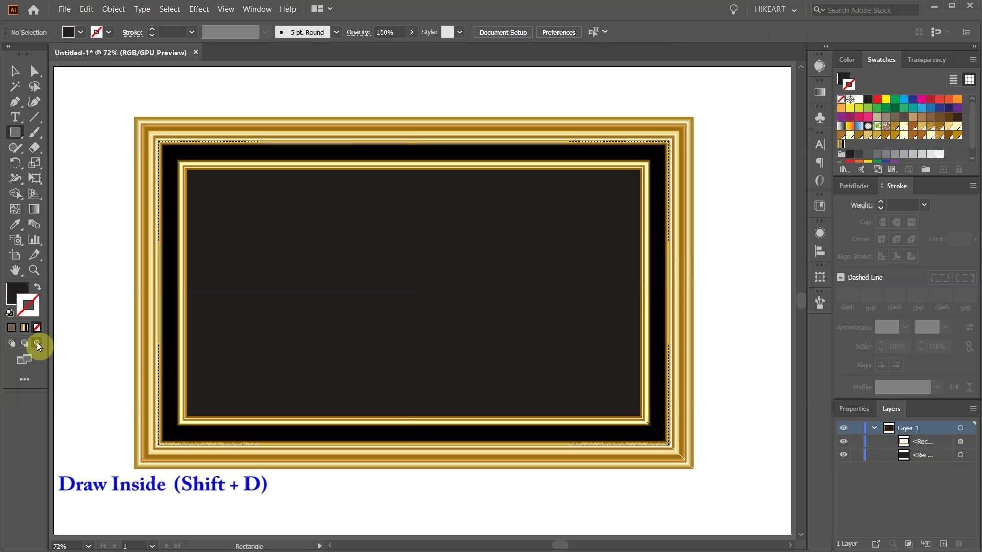
{"action": "left_click", "coordinate": [66, 11]}
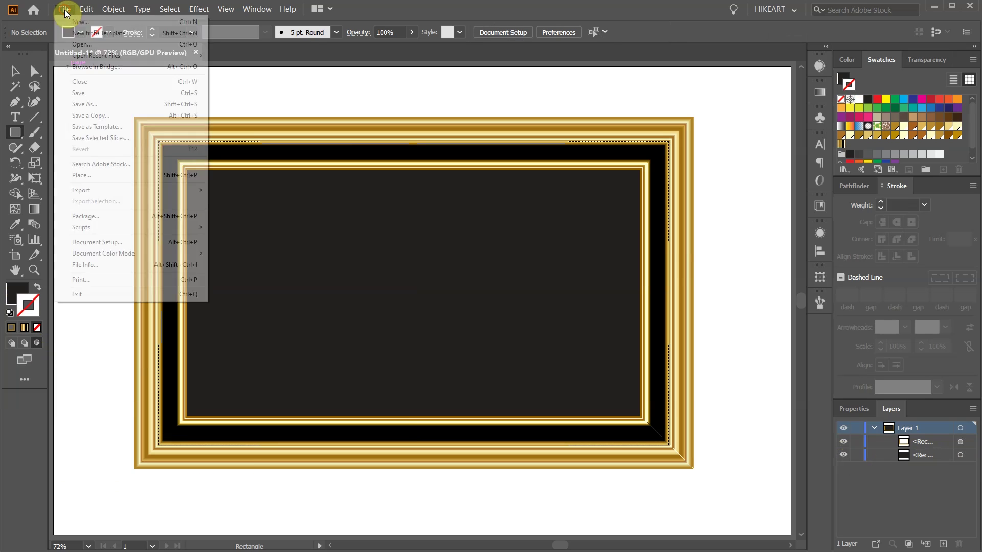
- Place the landscape photo, sized from the inner frame's top-left corner, then deselect it
{"action": "left_click", "coordinate": [82, 175]}
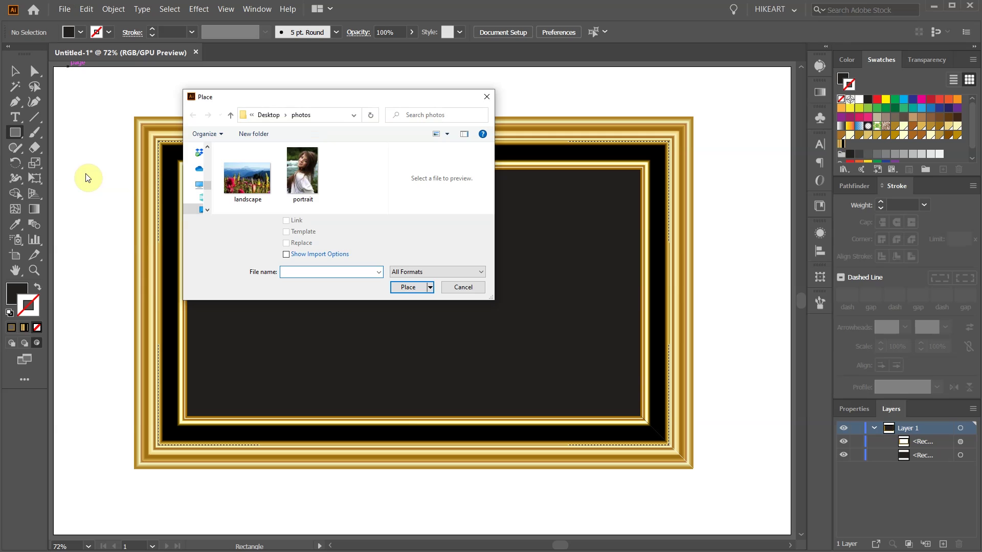
{"action": "left_click", "coordinate": [266, 182]}
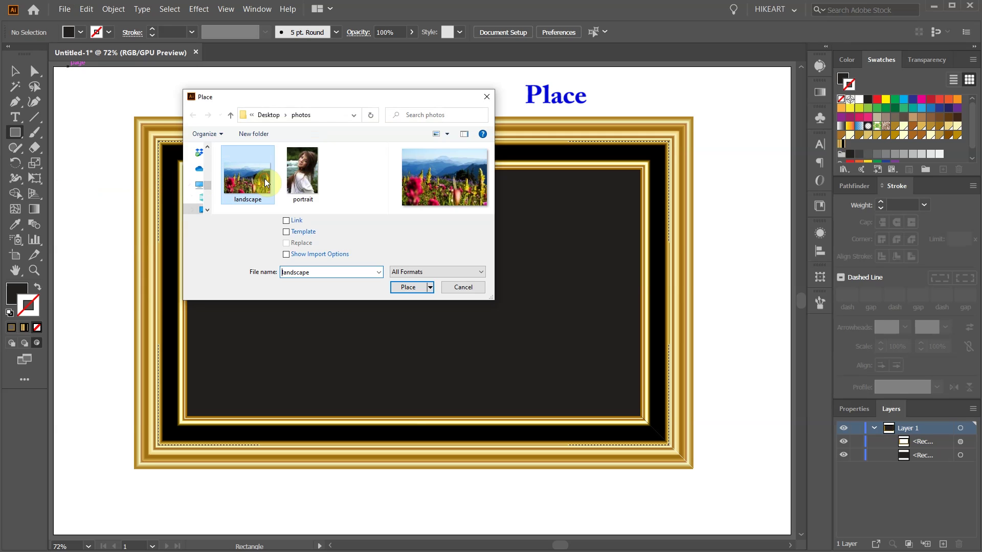
{"action": "left_click", "coordinate": [407, 287]}
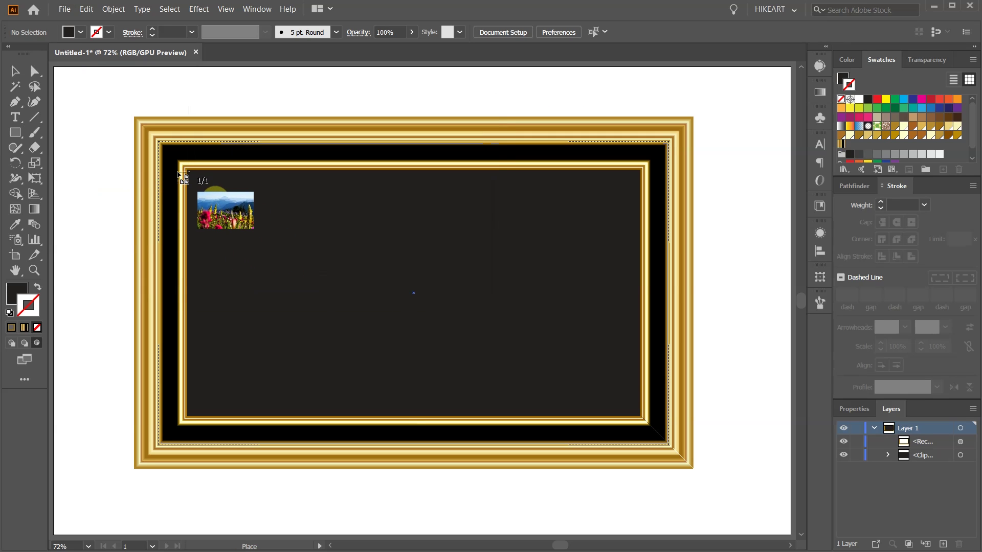
{"action": "mouse_move", "coordinate": [180, 163]}
{"action": "left_mouse_down"}
{"action": "mouse_move", "coordinate": [674, 397]}
{"action": "mouse_move", "coordinate": [763, 474]}
{"action": "left_mouse_up"}
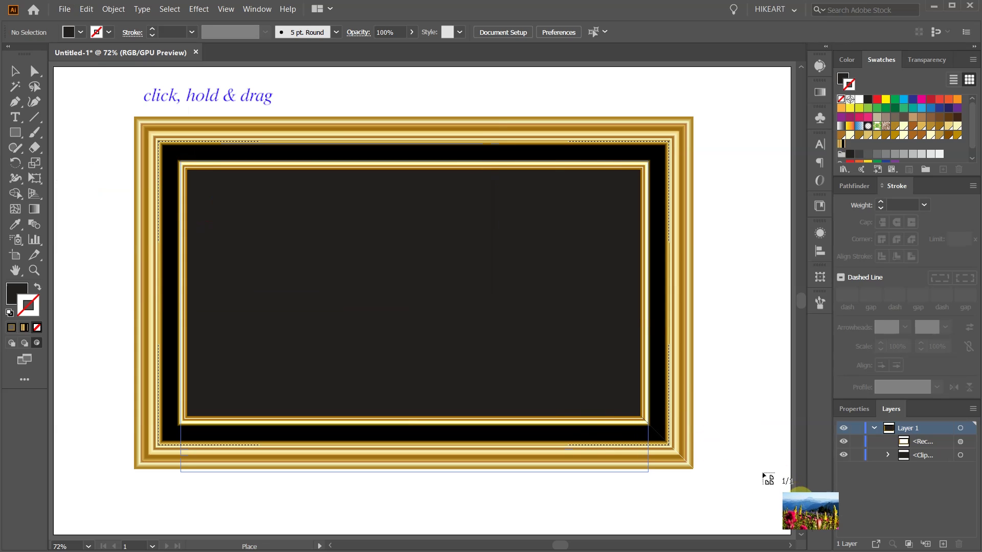
{"action": "left_click_drag", "start_coordinate": [763, 473], "coordinate": [732, 474]}
{"action": "key", "text": "ctrl+shift+a"}
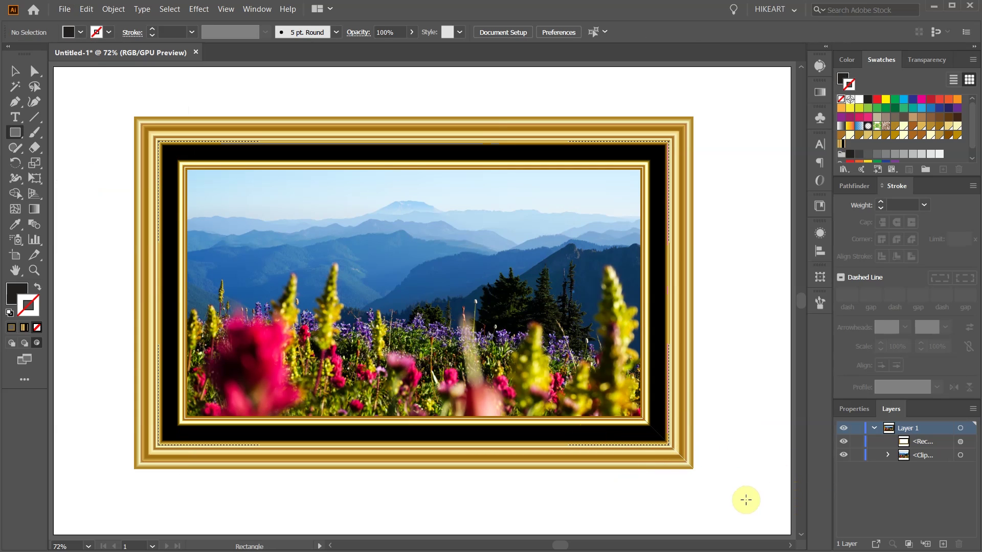
- Return to normal drawing mode, then select and group all the artwork
{"action": "left_click", "coordinate": [12, 342]}
{"action": "key", "text": "a"}
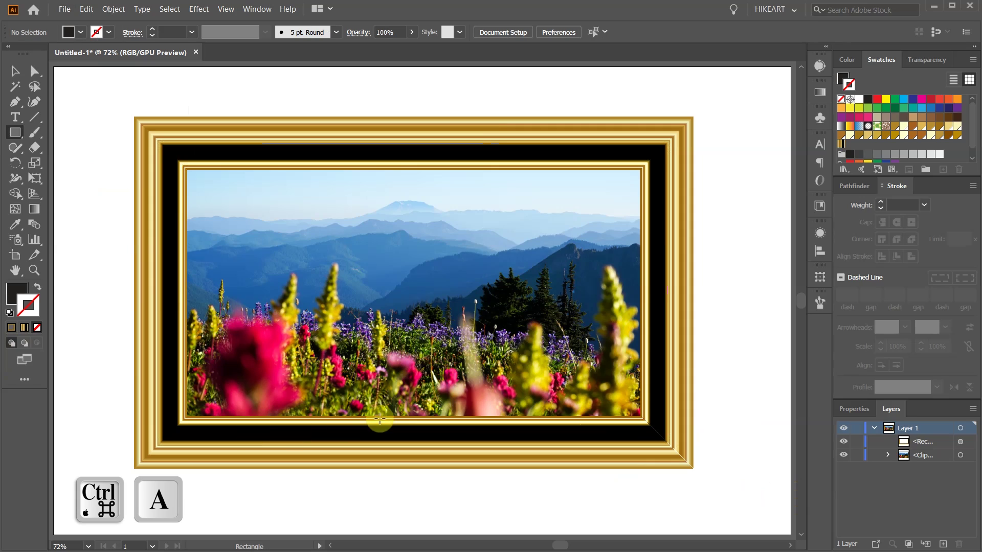
{"action": "key", "text": "ctrl+a"}
{"action": "key", "text": "ctrl+g"}
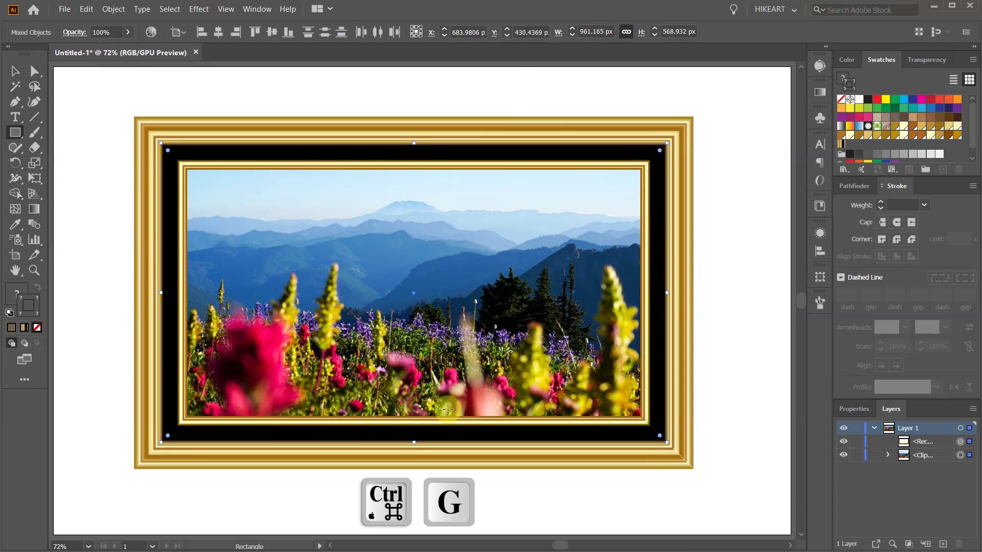
- Centre the group horizontally and vertically on the artboard
{"action": "left_click", "coordinate": [818, 252]}
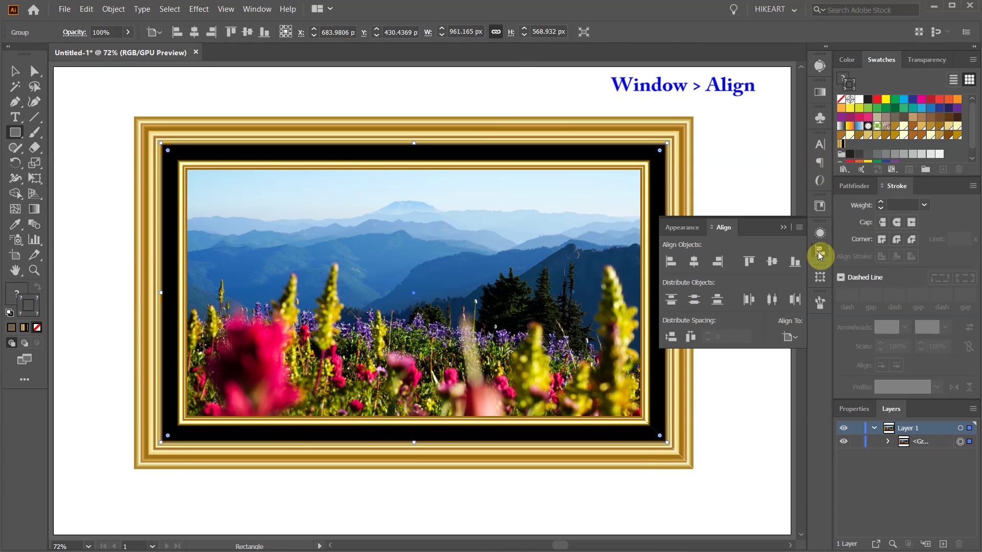
{"action": "left_click", "coordinate": [696, 259]}
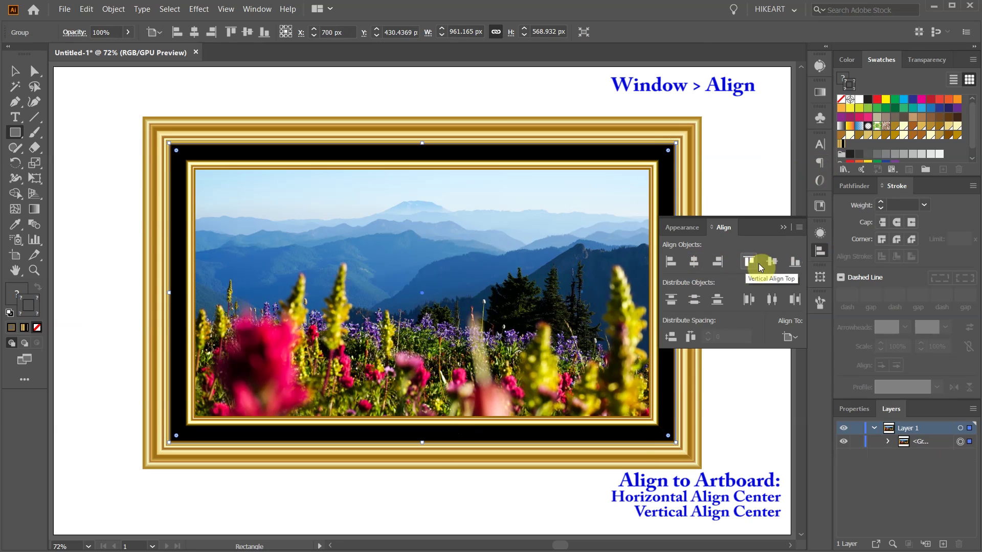
{"action": "left_click", "coordinate": [773, 263]}
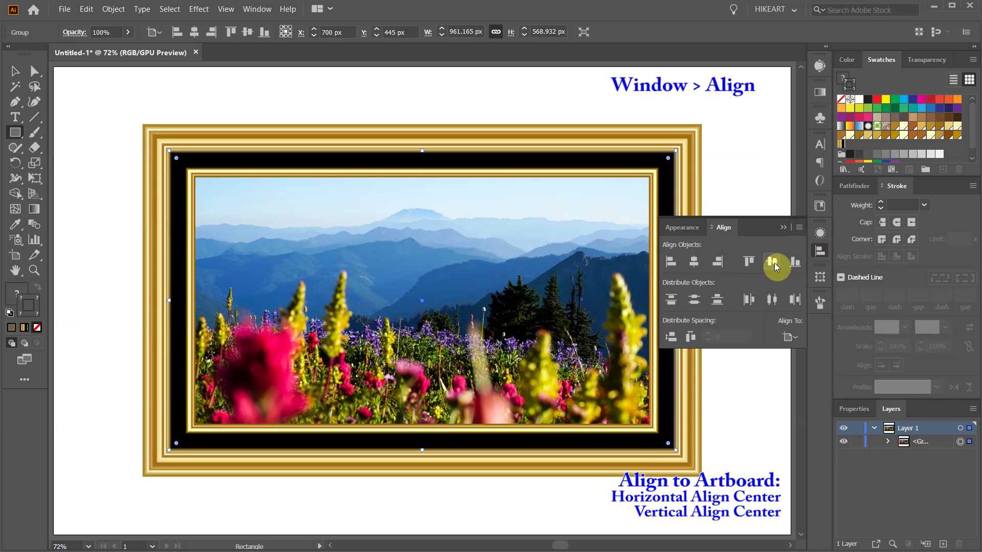
{"action": "left_click", "coordinate": [783, 228]}
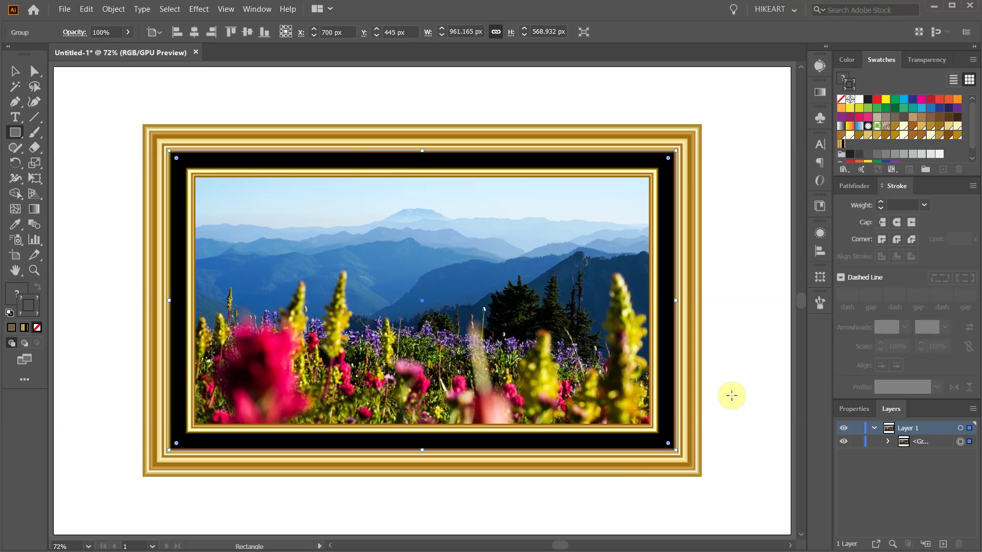
{"action": "left_click", "coordinate": [888, 442]}
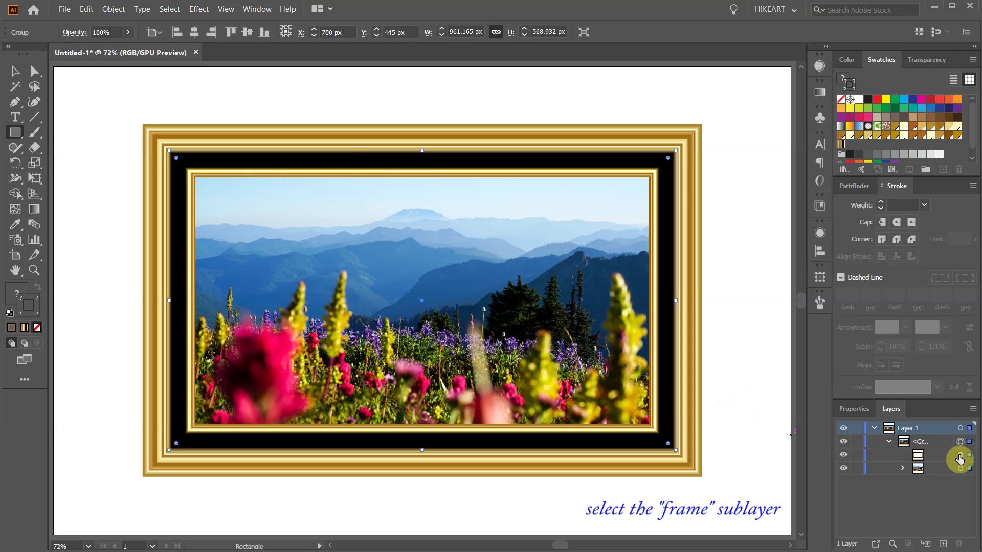
- Set the frame sublayer's stroke weight to 125 pt, then deselect it
{"action": "left_click", "coordinate": [959, 457]}
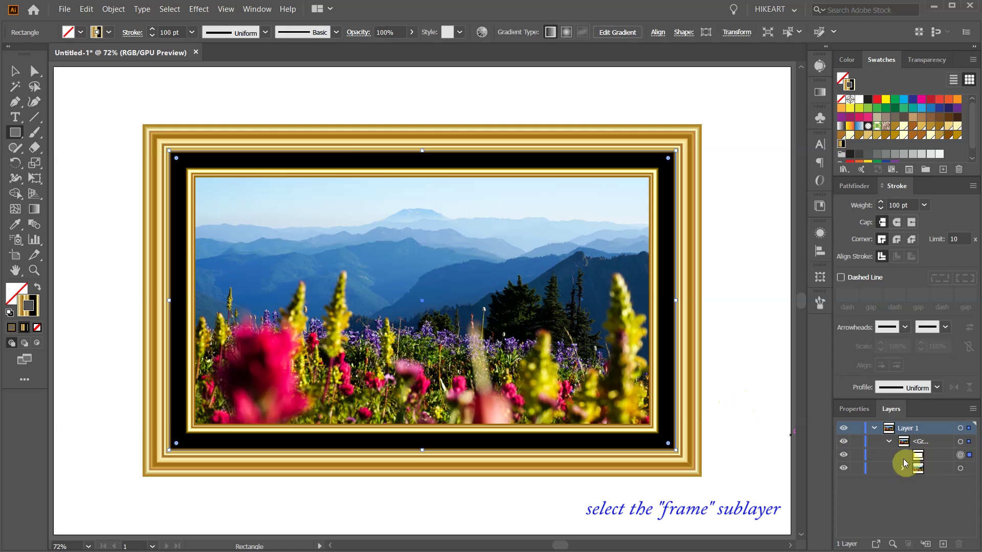
{"action": "left_click", "coordinate": [881, 202]}
{"action": "left_click", "coordinate": [882, 209]}
{"action": "key", "text": "v"}
{"action": "left_click", "coordinate": [739, 262]}
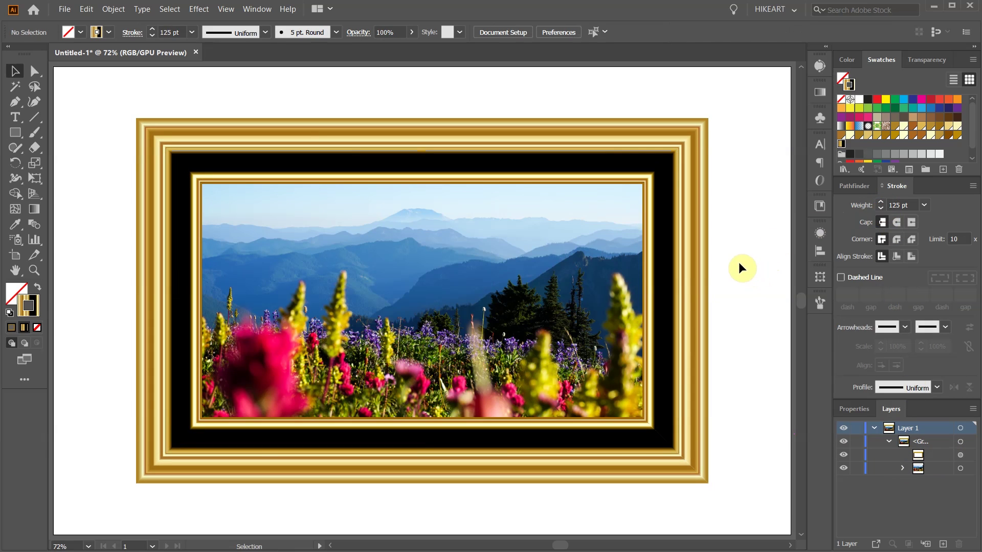
- Add a new Layer 2 and hide the Layer 1 landscape artwork
{"action": "left_click", "coordinate": [942, 543]}
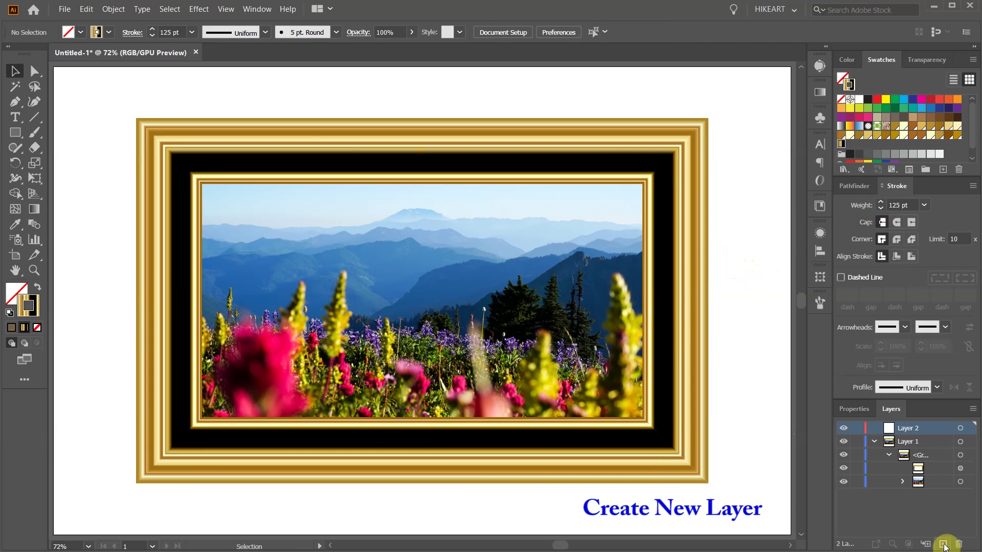
{"action": "left_click", "coordinate": [872, 441]}
{"action": "left_click", "coordinate": [843, 441]}
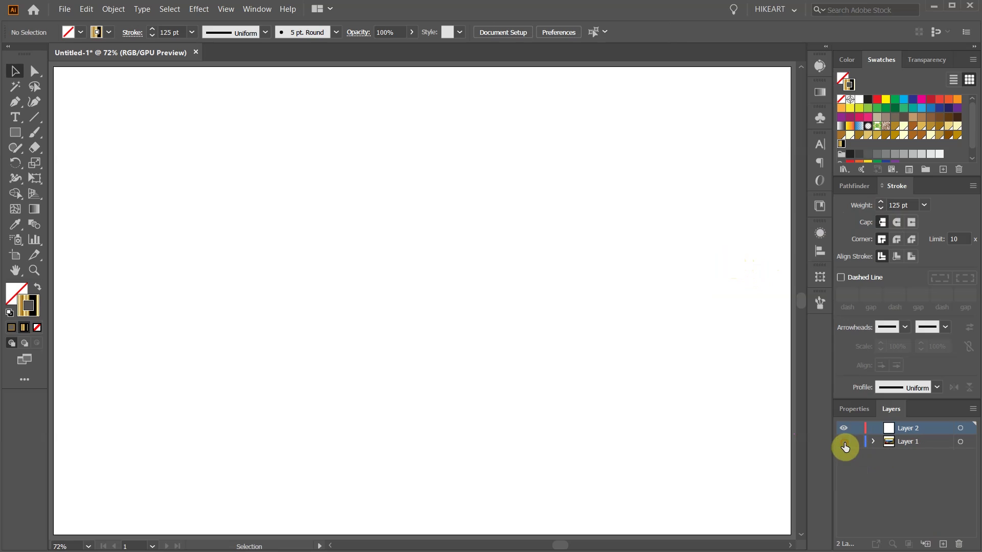
{"action": "left_click", "coordinate": [959, 427]}
- Draw a tall ellipse from its centre carrying the 125 pt gold-gradient stroke
{"action": "key", "text": "l"}
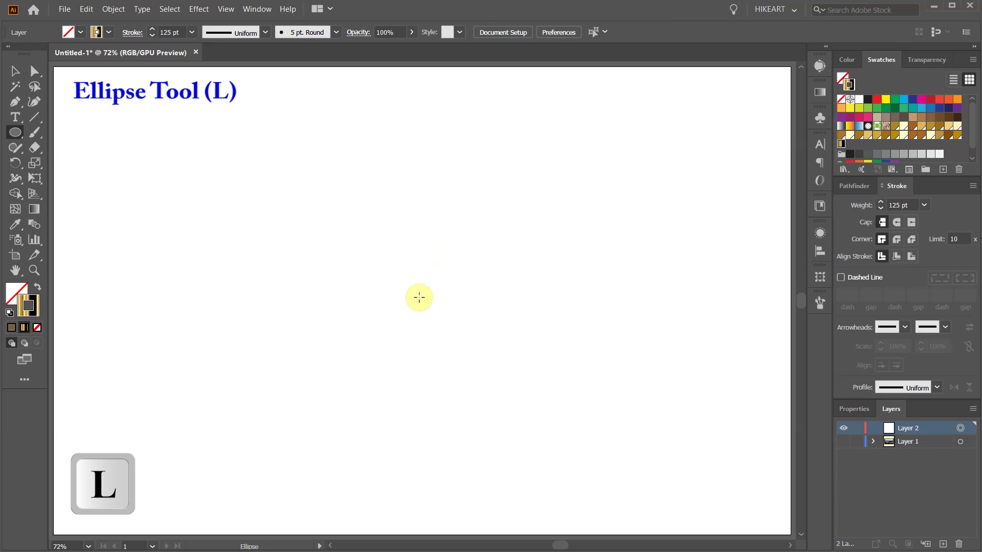
{"action": "left_click_drag", "start_coordinate": [422, 300], "coordinate": [572, 500]}
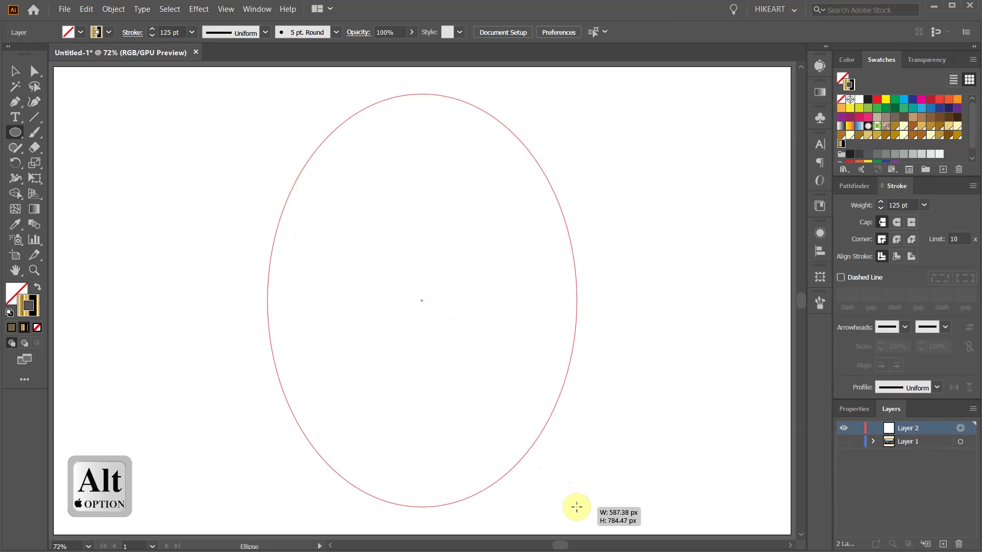
{"action": "left_click_drag", "start_coordinate": [573, 500], "coordinate": [565, 496]}
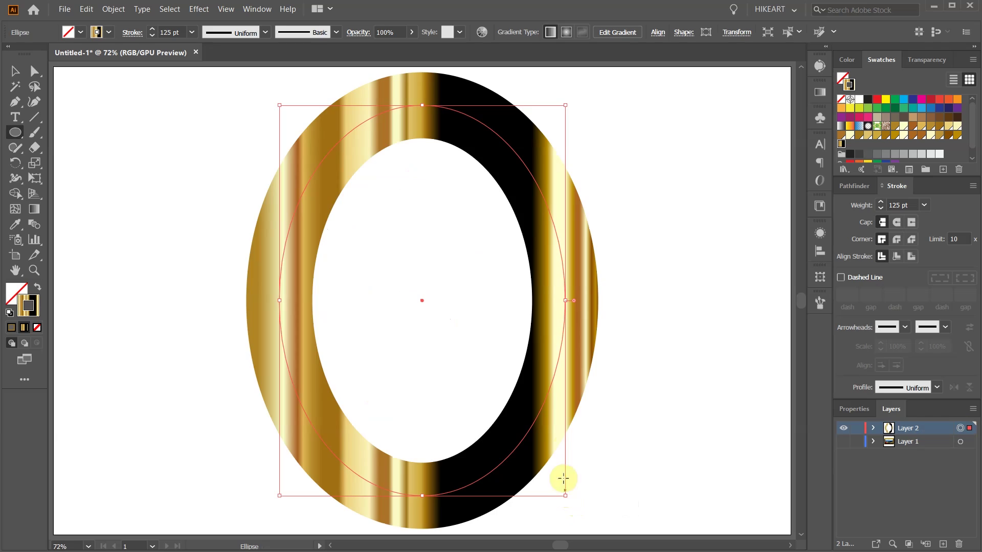
- Set the oval's gold gradient to run across the stroke in the Gradient panel
{"action": "left_click", "coordinate": [818, 93]}
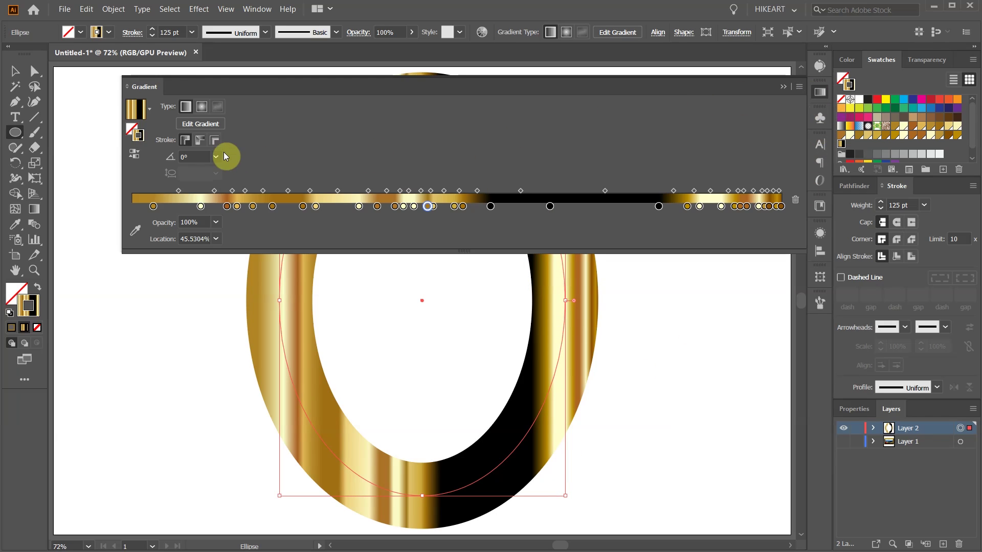
{"action": "left_click", "coordinate": [214, 141]}
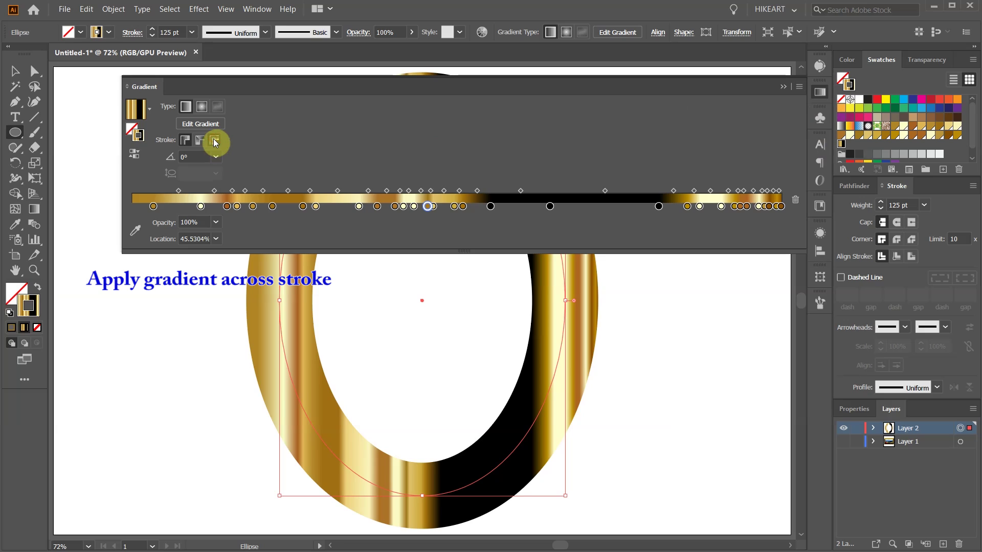
{"action": "left_click", "coordinate": [784, 87]}
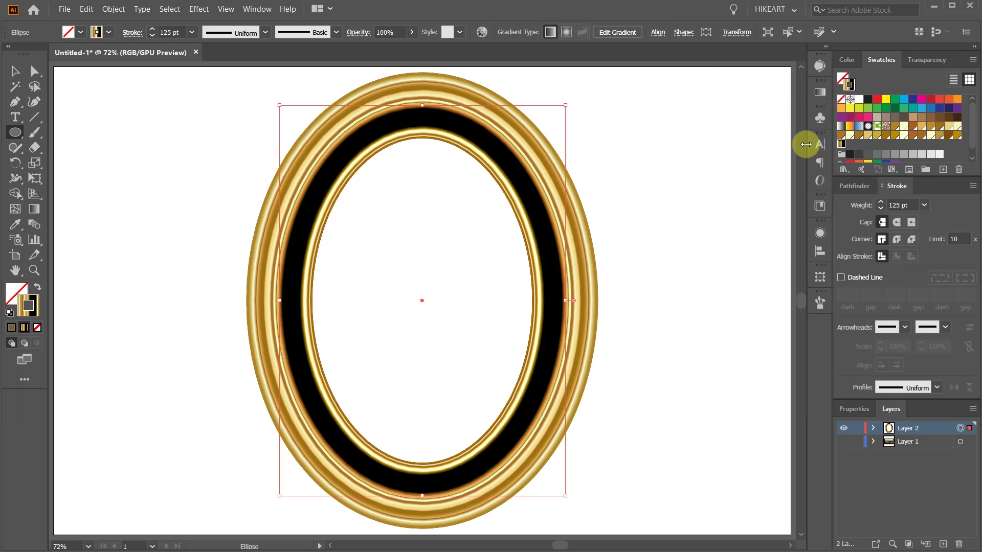
- Paste a copy of the oval behind the original and select that lower copy
{"action": "key", "text": "ctrl+c"}
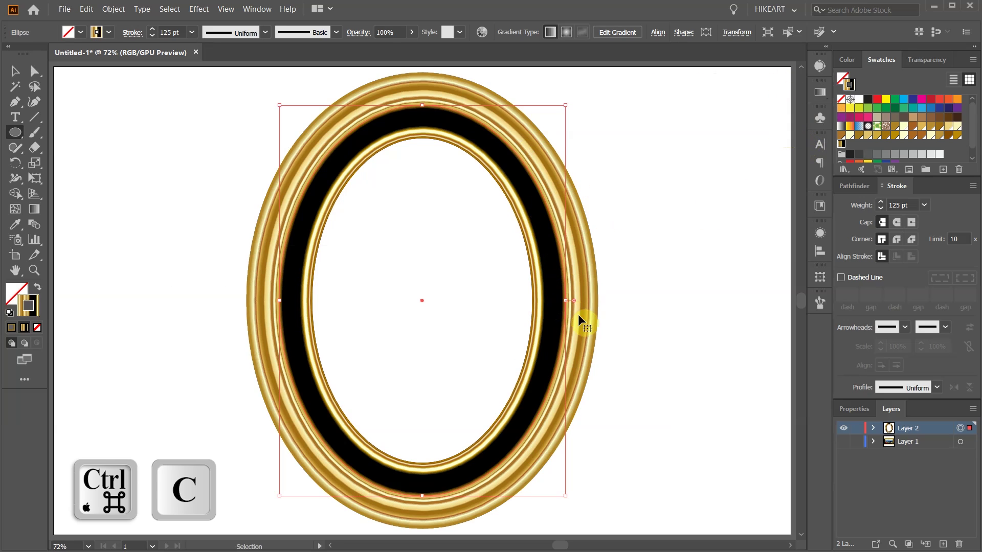
{"action": "key", "text": "ctrl+b"}
{"action": "left_click", "coordinate": [872, 432]}
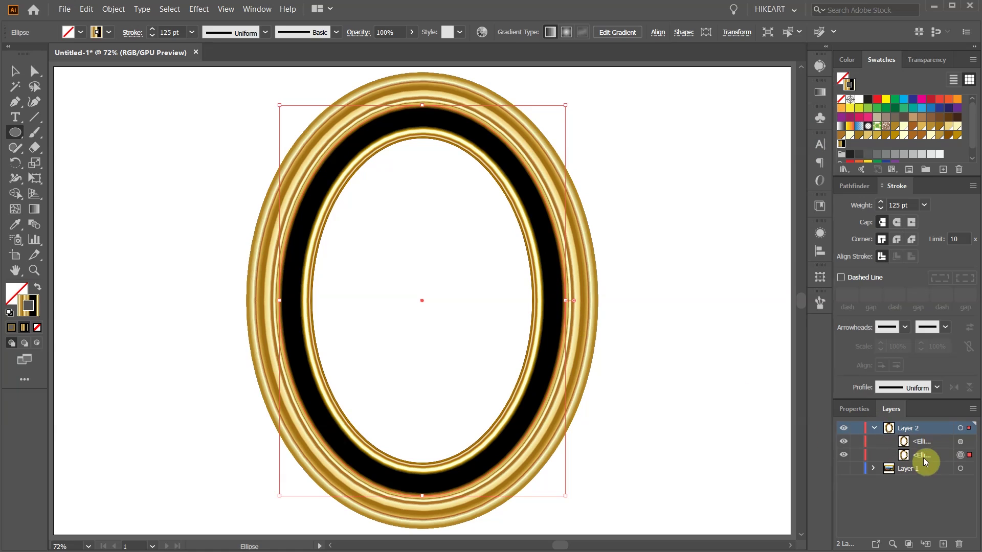
{"action": "left_click", "coordinate": [924, 455]}
- Give the copy a solid red fill instead of the stroke and set Draw Inside mode
{"action": "left_click", "coordinate": [37, 291]}
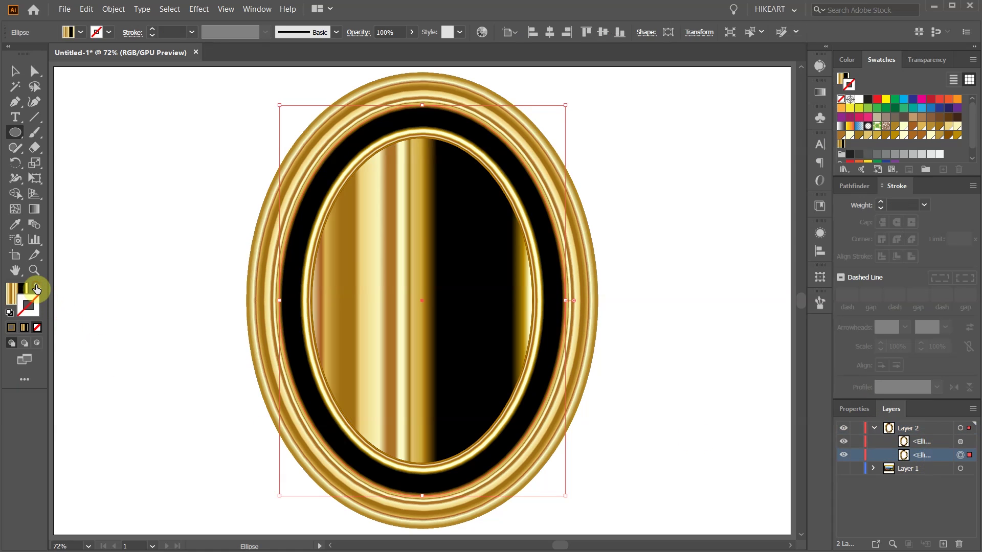
{"action": "left_click", "coordinate": [15, 290]}
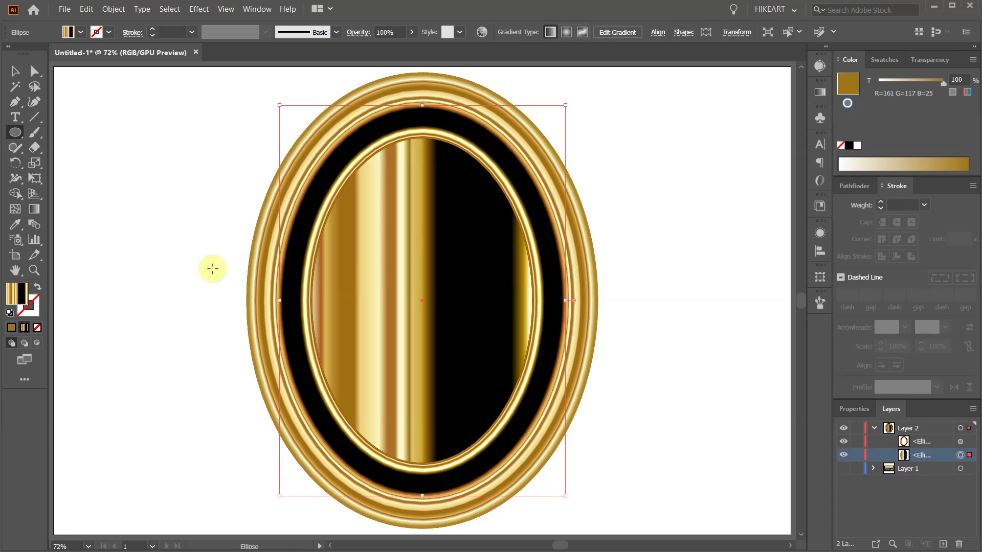
{"action": "left_click", "coordinate": [880, 59]}
{"action": "left_click", "coordinate": [877, 100]}
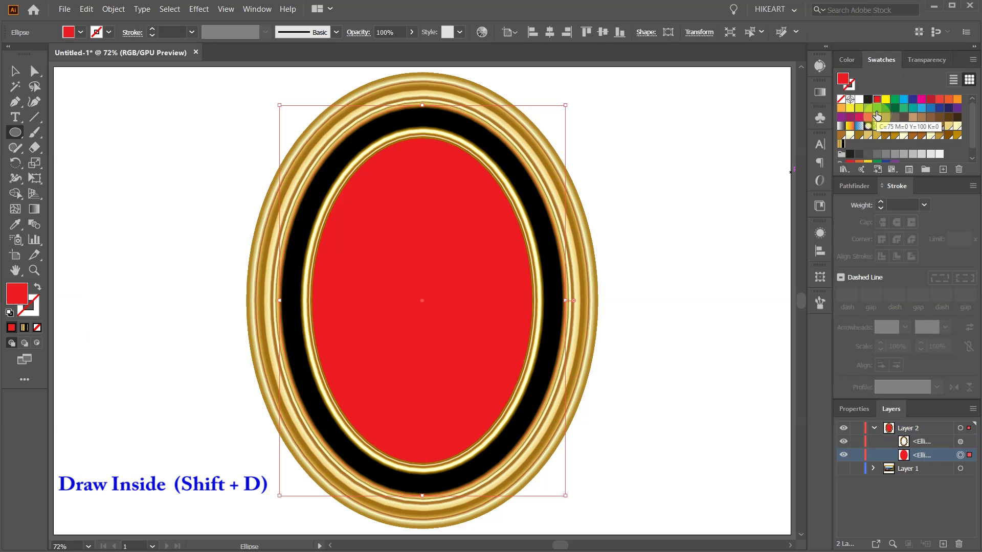
{"action": "left_click", "coordinate": [36, 344]}
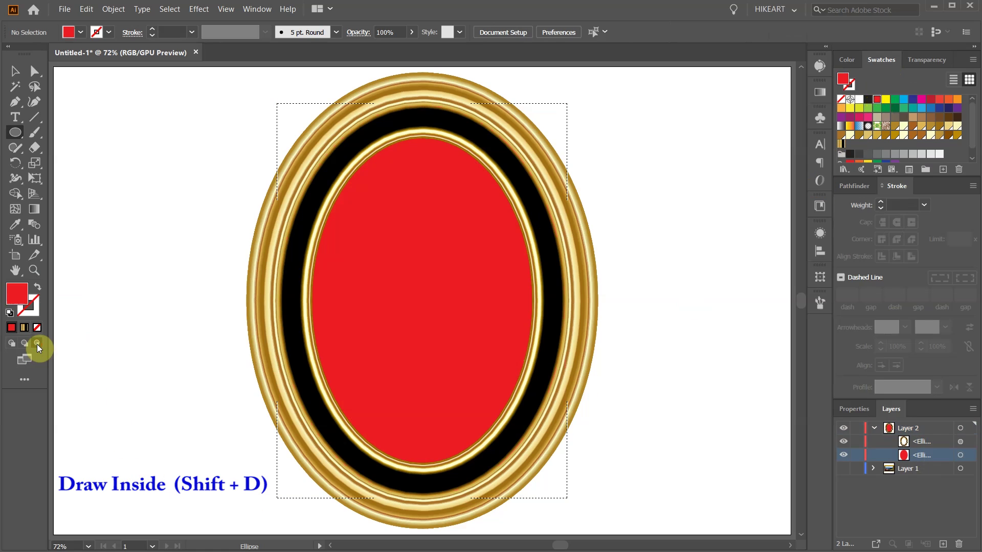
- Place the portrait photo inside the red oval, tilt it slightly, and deselect
{"action": "left_click", "coordinate": [64, 9]}
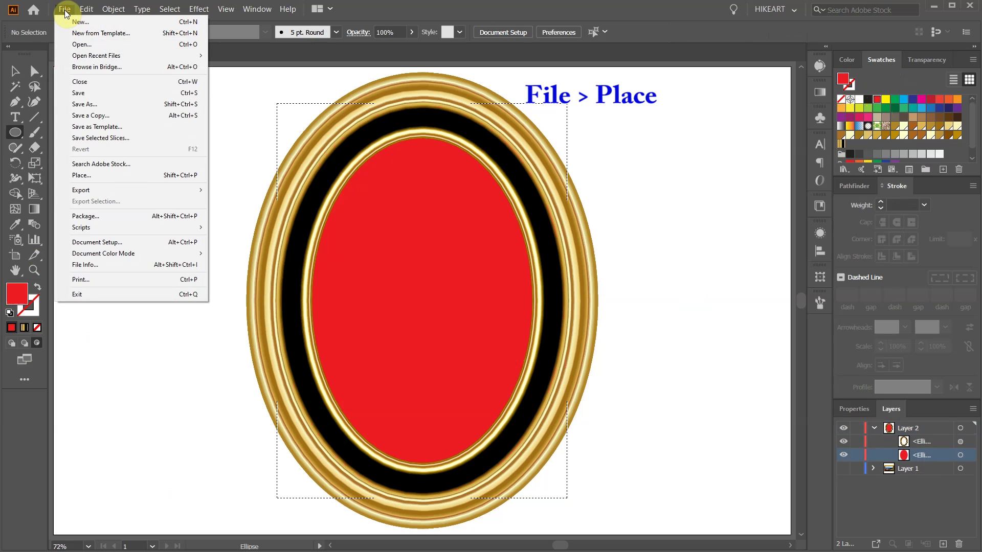
{"action": "left_click", "coordinate": [95, 176]}
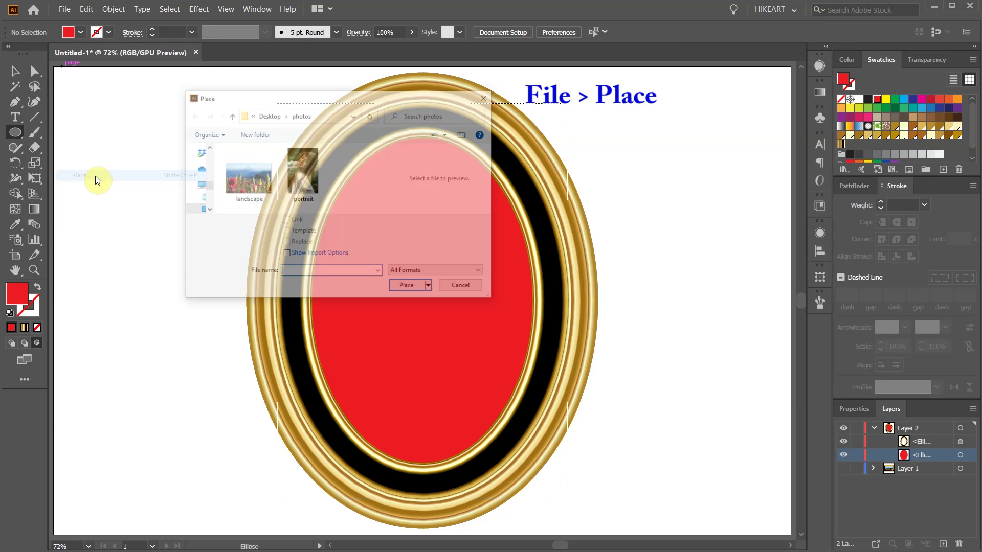
{"action": "left_click", "coordinate": [302, 173]}
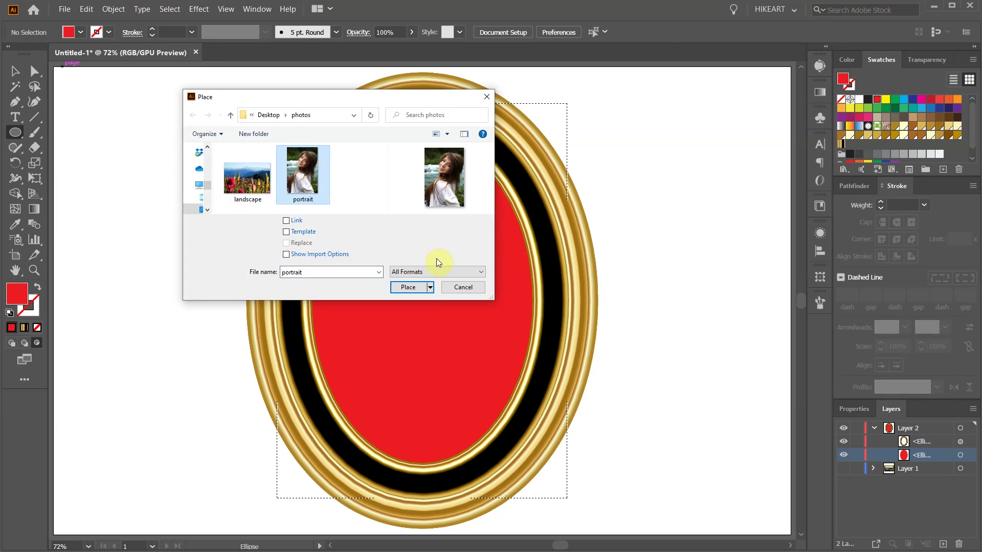
{"action": "left_click", "coordinate": [405, 288]}
{"action": "mouse_move", "coordinate": [668, 511]}
{"action": "left_mouse_down"}
{"action": "mouse_move", "coordinate": [570, 470]}
{"action": "mouse_move", "coordinate": [566, 445]}
{"action": "left_mouse_up"}
{"action": "left_click", "coordinate": [713, 410]}
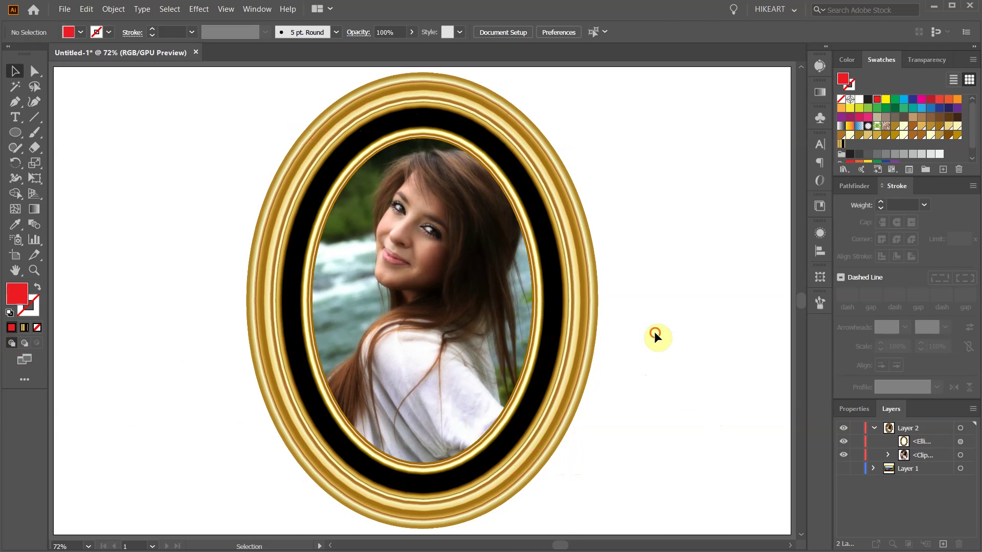